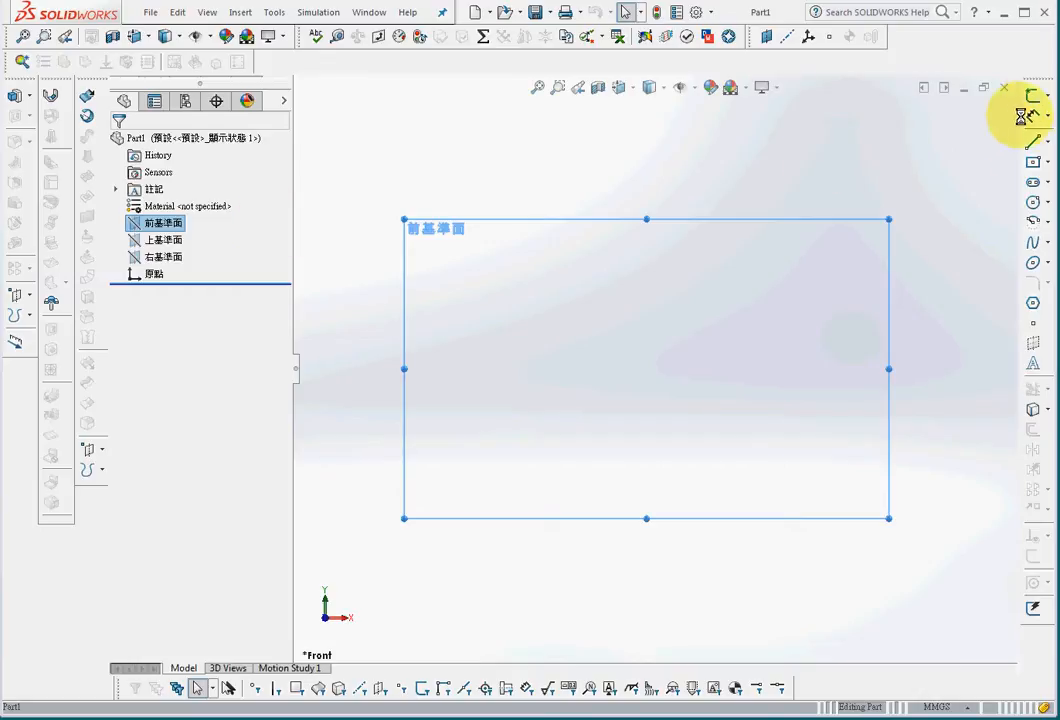
Start a sketch on the front plane and draw a center rectangle about 52 mm square around the origin
{"action": "left_click", "coordinate": [1033, 95]}
{"action": "left_click", "coordinate": [1033, 163]}
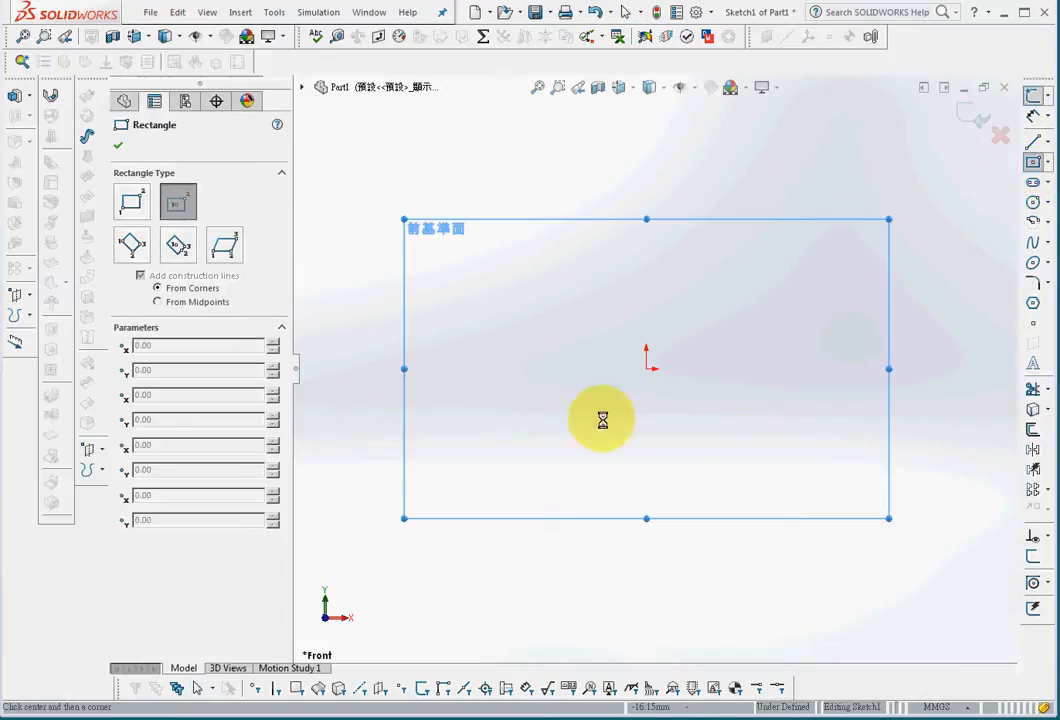
{"action": "left_click", "coordinate": [646, 368]}
{"action": "left_click", "coordinate": [717, 297]}
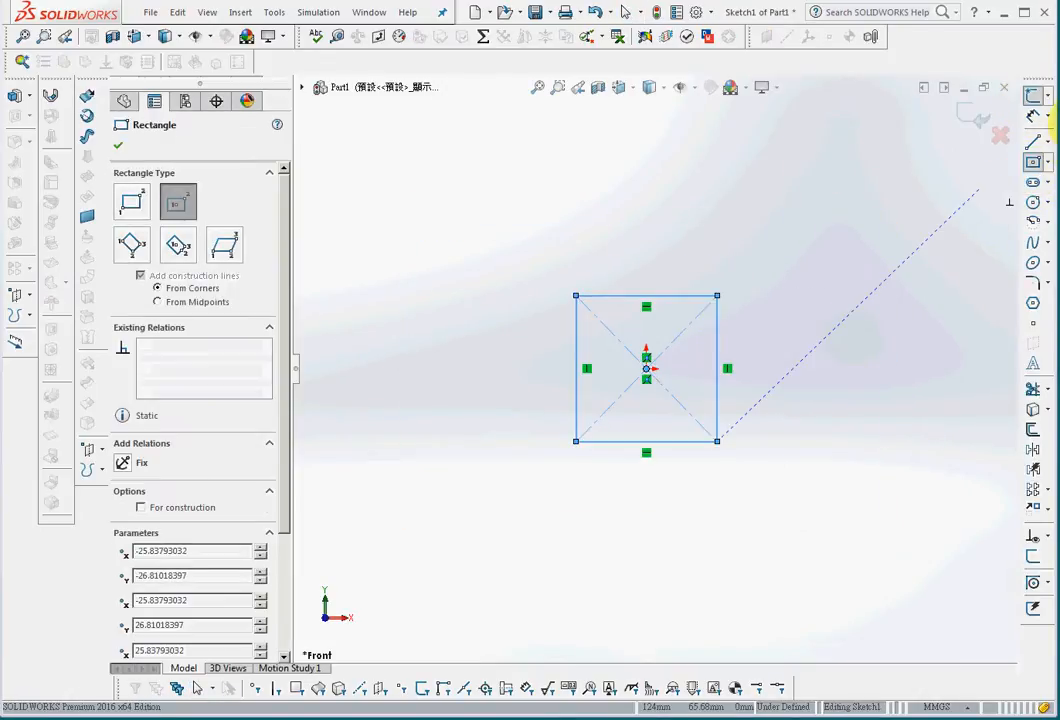
Dimension the rectangle's width and height to 50 mm each
{"action": "left_click", "coordinate": [1034, 115]}
{"action": "left_click", "coordinate": [665, 297]}
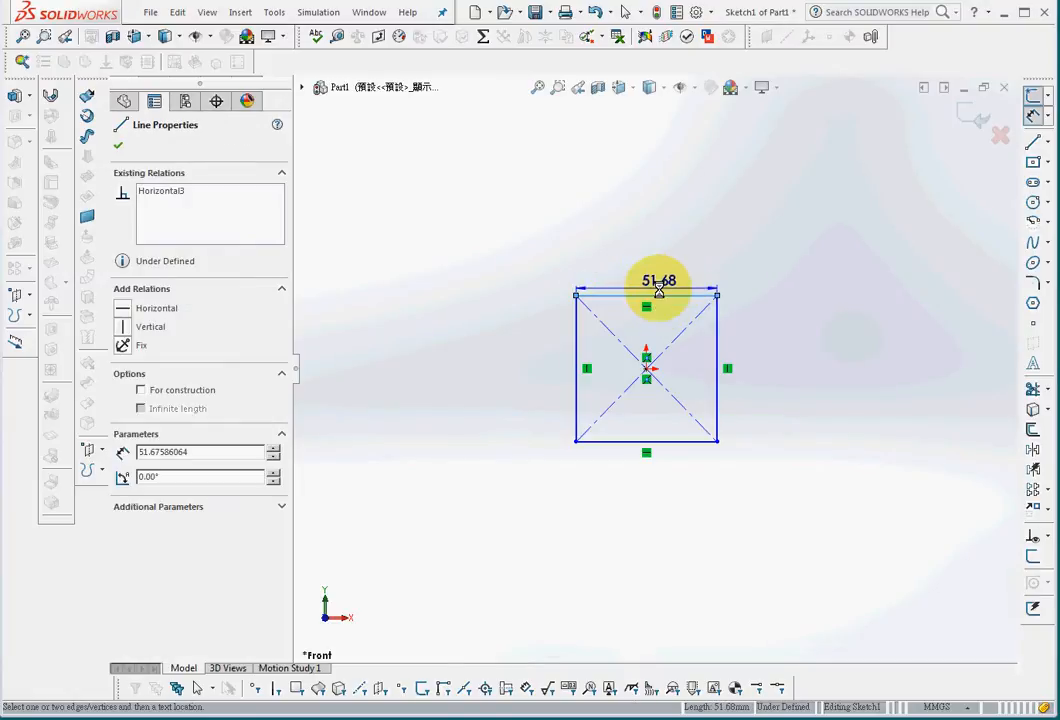
{"action": "left_click", "coordinate": [649, 262]}
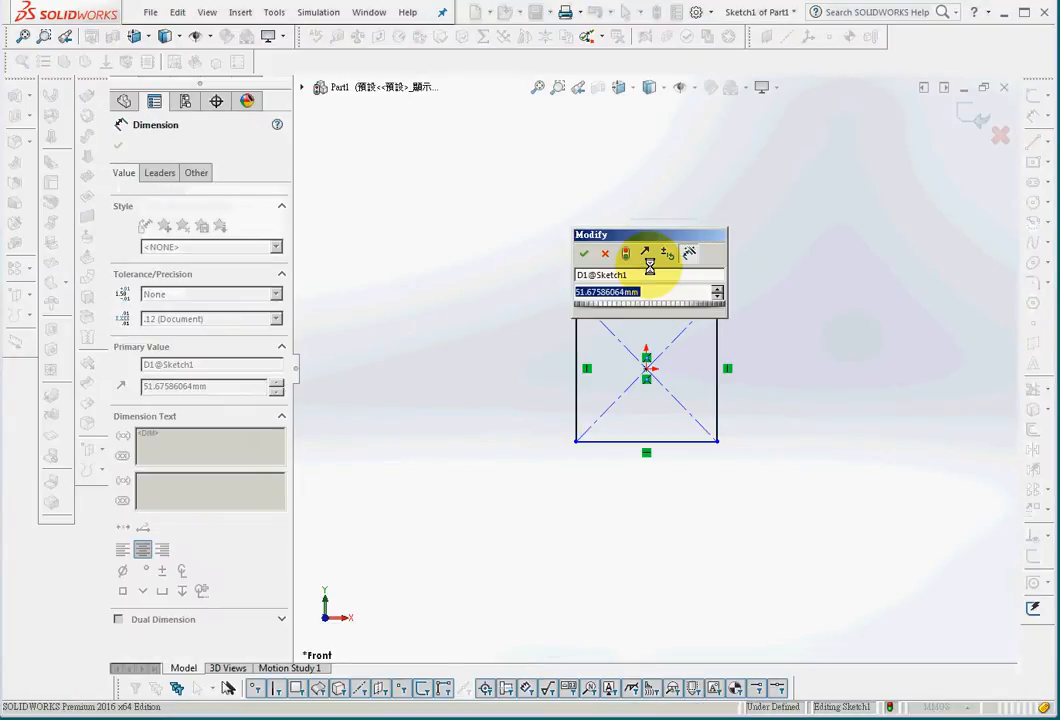
{"action": "type", "text": "50"}
{"action": "key", "text": "Return"}
{"action": "left_click", "coordinate": [717, 396]}
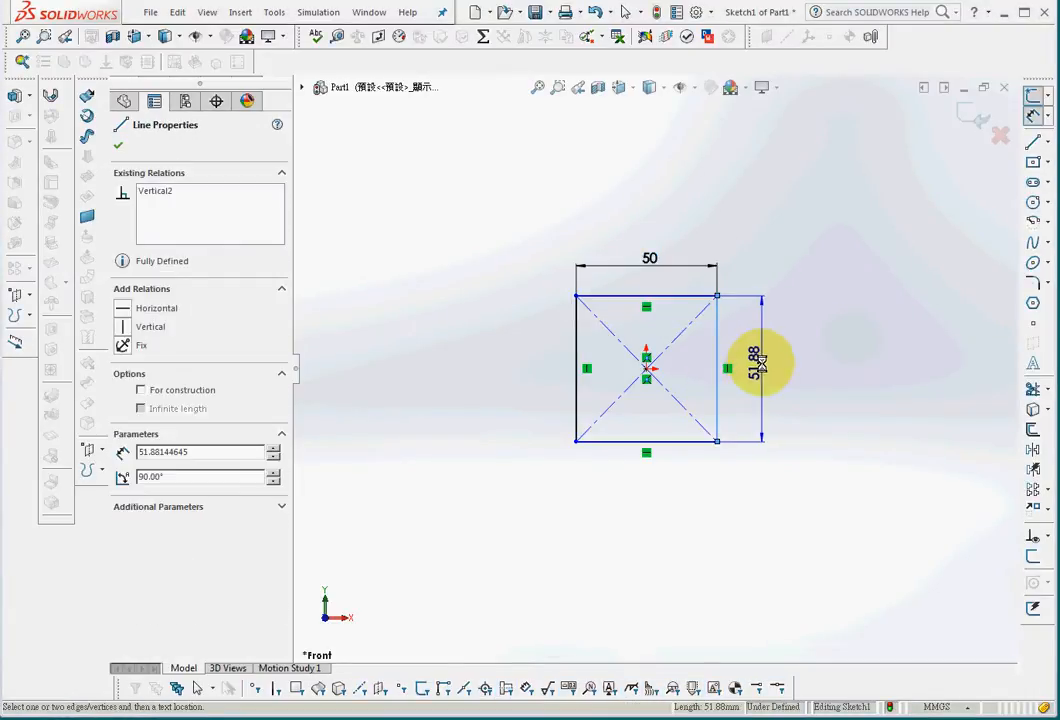
{"action": "left_click", "coordinate": [755, 362]}
{"action": "type", "text": "50"}
{"action": "key", "text": "Return"}
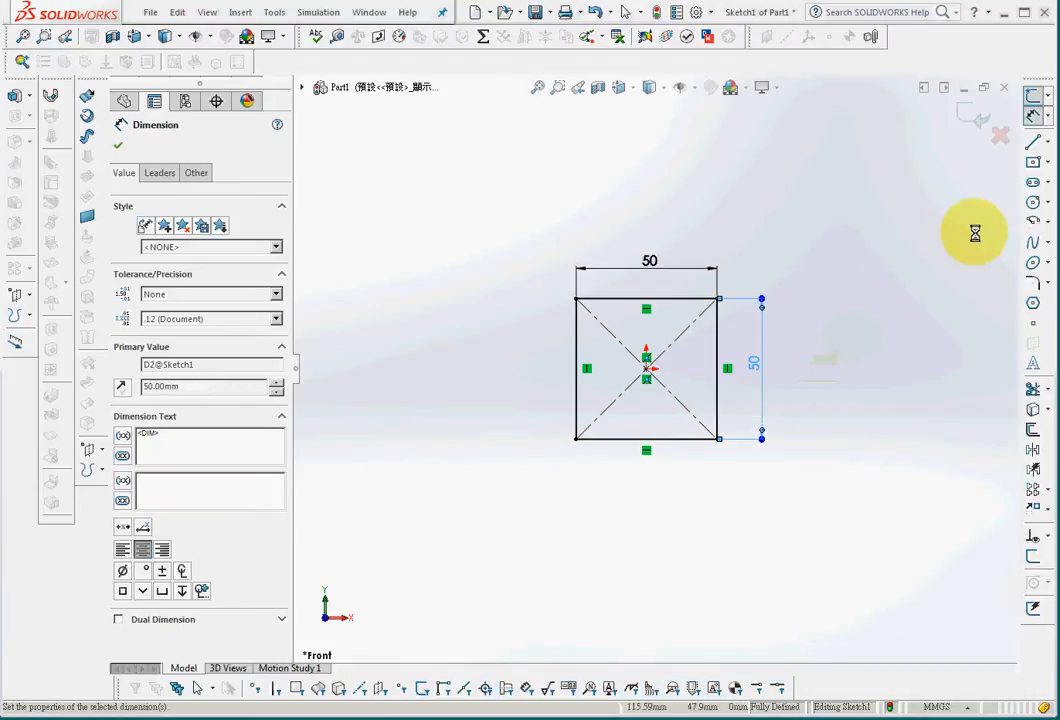
Sketch a circle centred on the origin inside the square and set its diameter to 20 mm
{"action": "left_click", "coordinate": [1033, 201]}
{"action": "left_click_drag", "start_coordinate": [647, 370], "coordinate": [667, 386]}
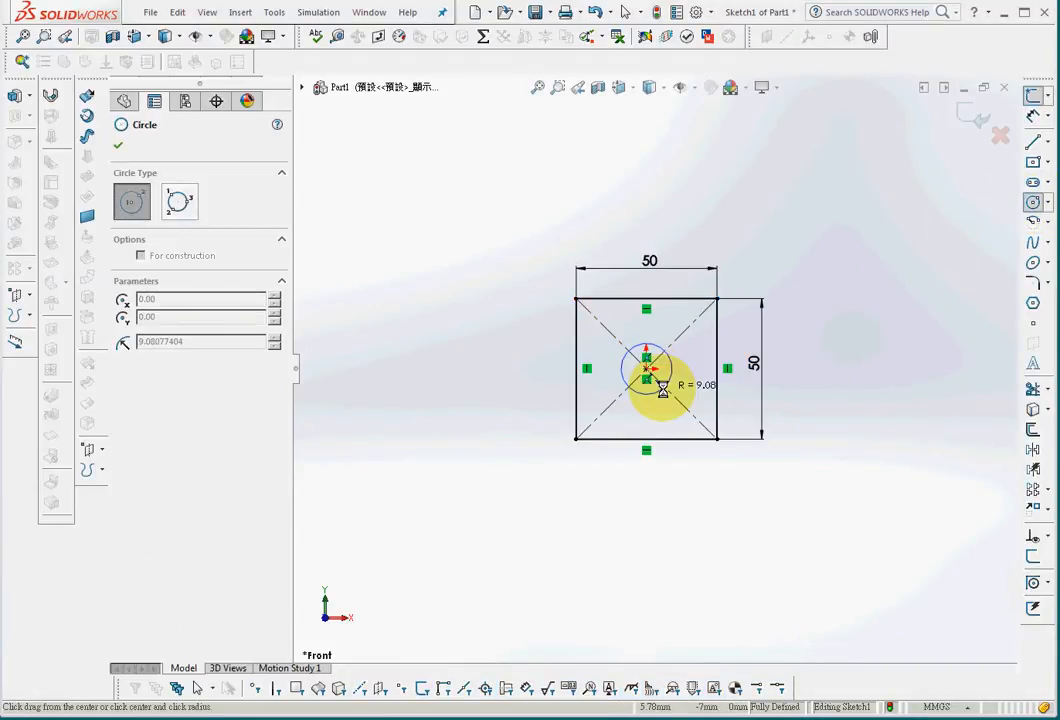
{"action": "left_click", "coordinate": [1033, 115]}
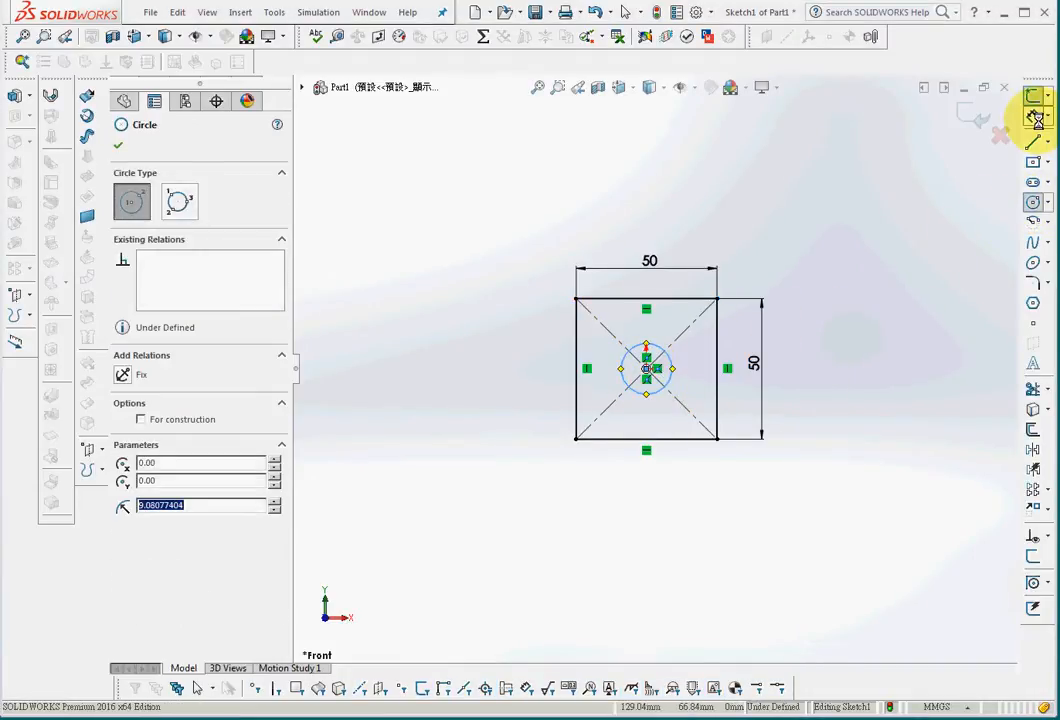
{"action": "left_click", "coordinate": [660, 349]}
{"action": "left_click", "coordinate": [850, 145]}
{"action": "type", "text": "20"}
{"action": "key", "text": "Return"}
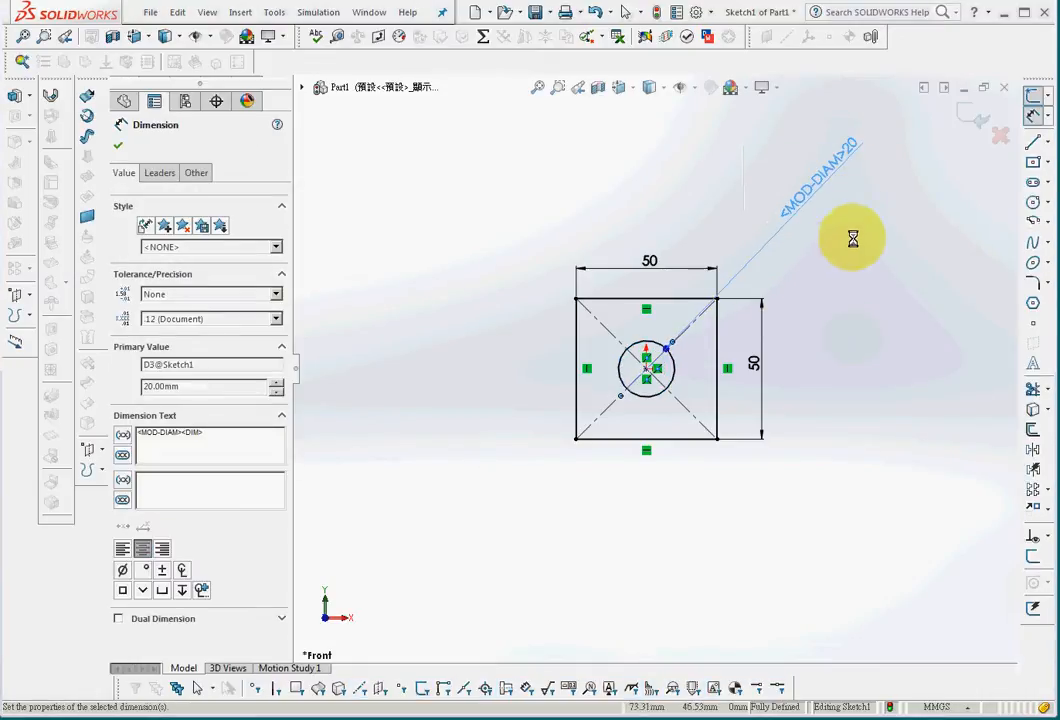
Extrude the square profile with its circular hole 1000 mm as a blind boss, and save the part
{"action": "left_click", "coordinate": [17, 97]}
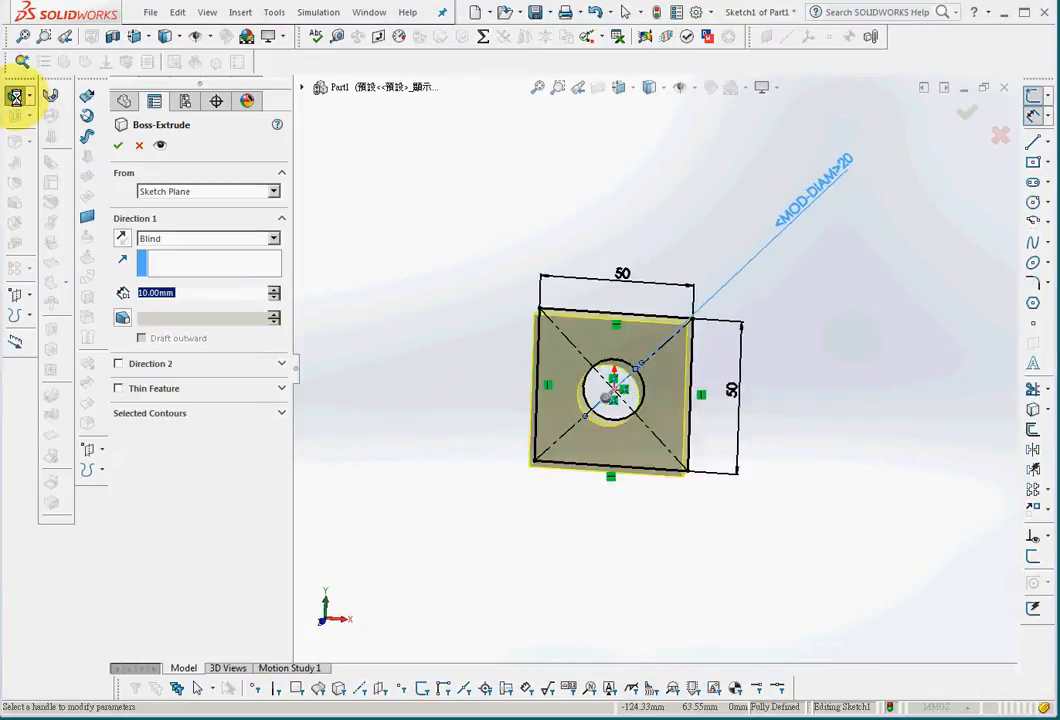
{"action": "type", "text": "1000"}
{"action": "key", "text": "Return"}
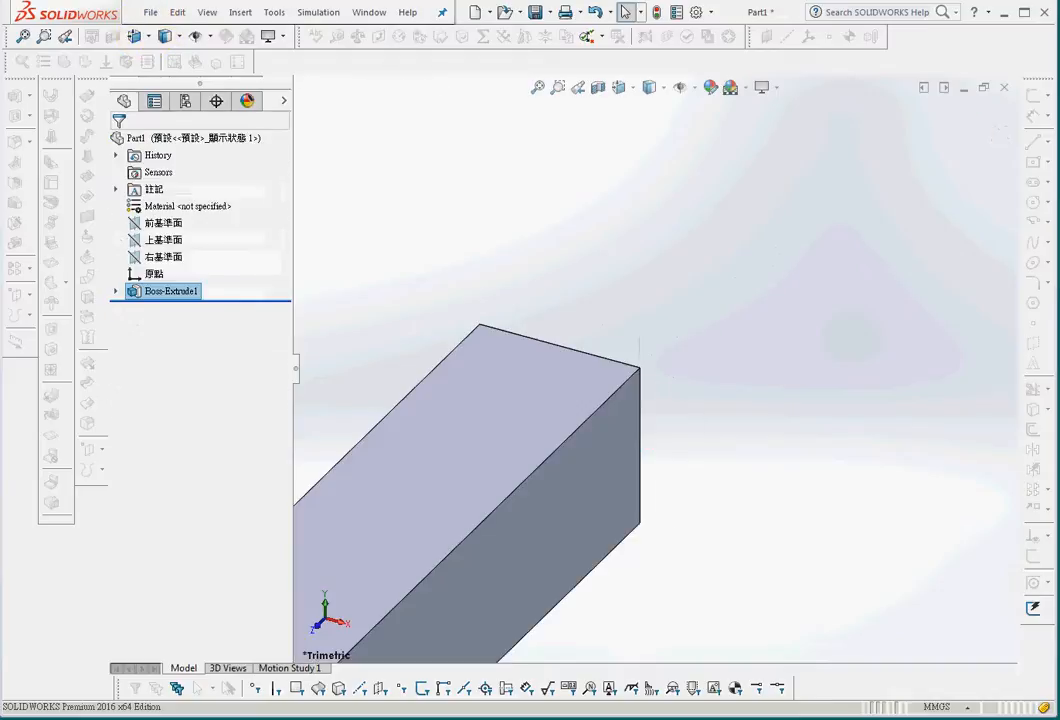
{"action": "left_click", "coordinate": [538, 88]}
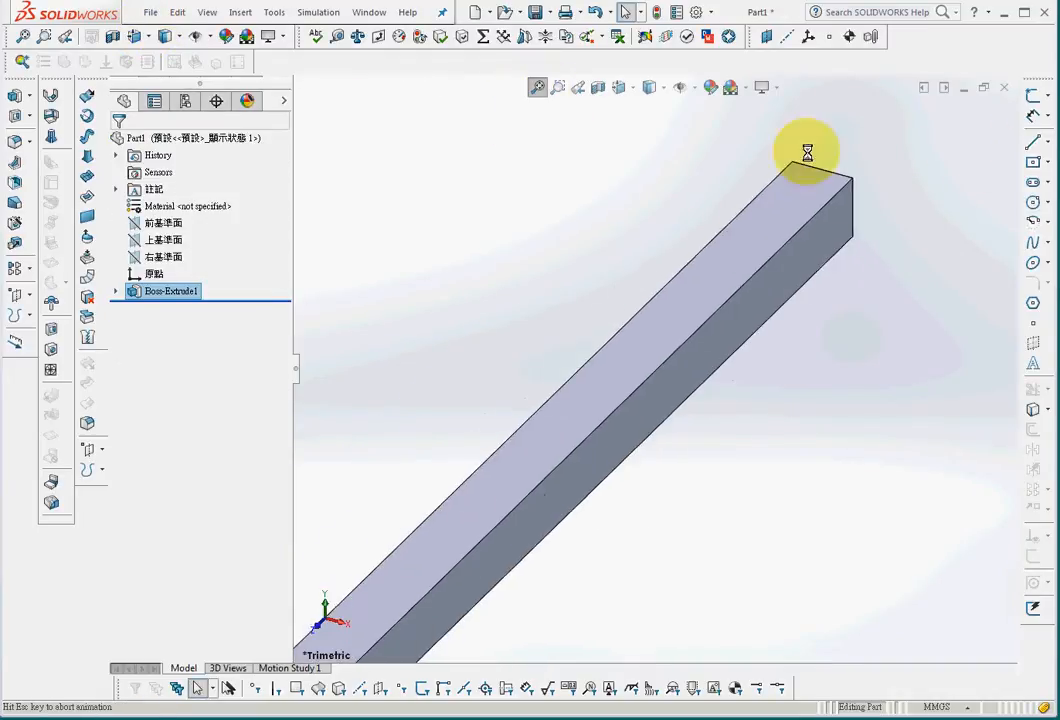
{"action": "left_click", "coordinate": [533, 14]}
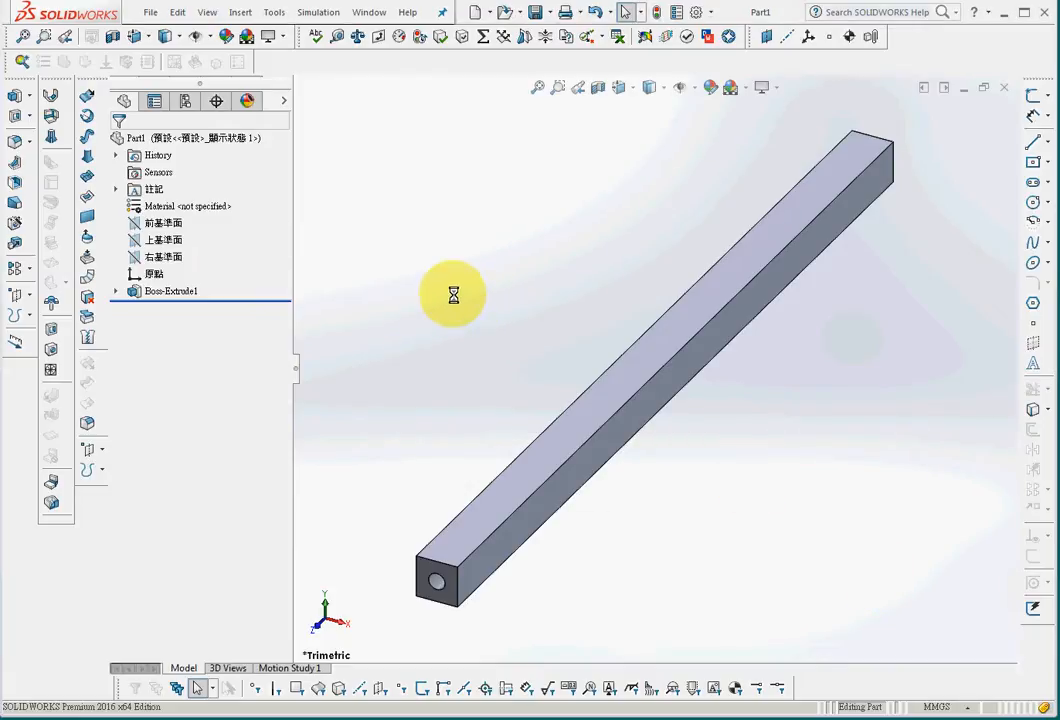
Check in the add-ins and toolbar lists whether SOLIDWORKS Simulation and its toolbar are enabled
{"action": "left_click", "coordinate": [711, 12]}
{"action": "left_click", "coordinate": [739, 70]}
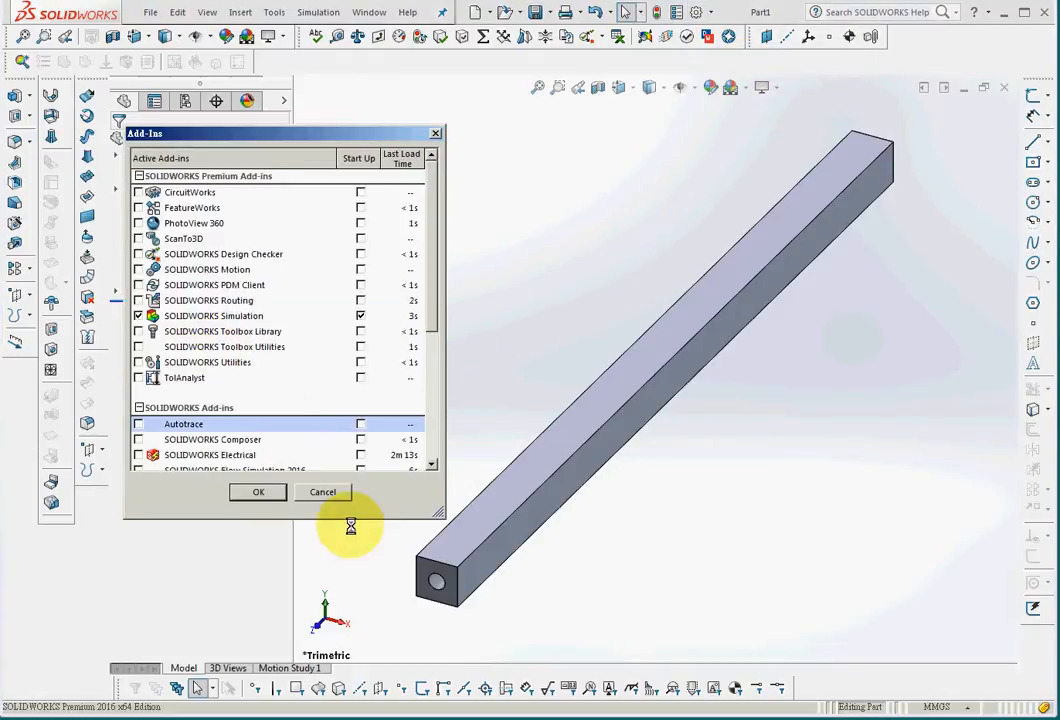
{"action": "left_click", "coordinate": [322, 492]}
{"action": "right_click", "coordinate": [404, 57]}
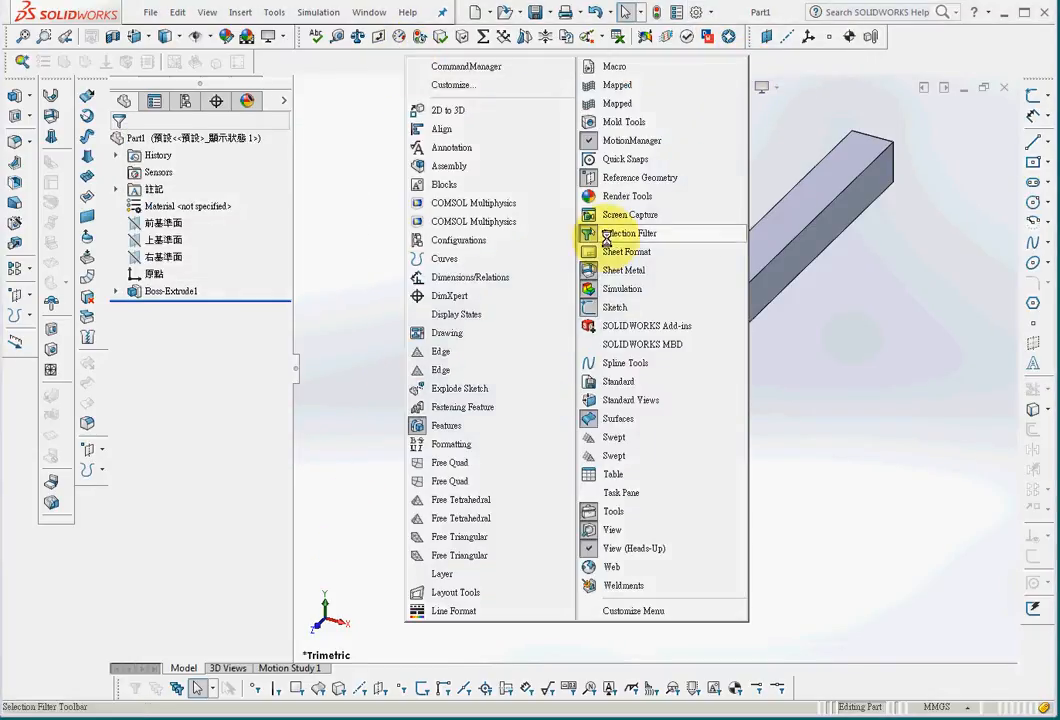
{"action": "left_click", "coordinate": [338, 290]}
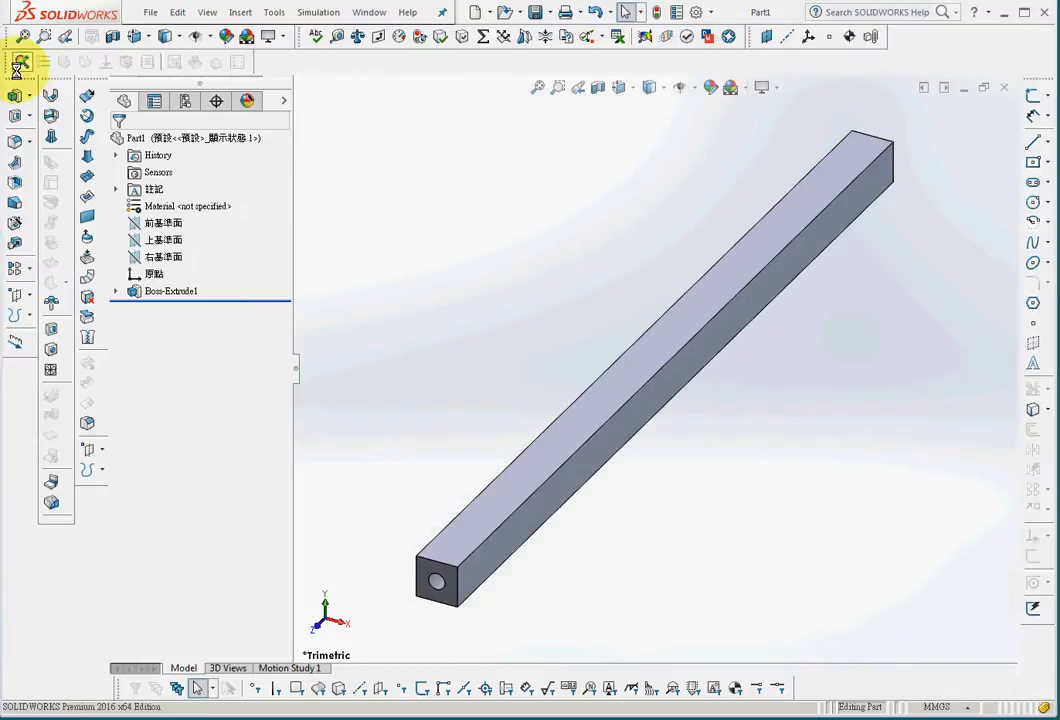
Undock the Simulation toolbar over the graphics area and create a new Static study for the bar
{"action": "left_click_drag", "start_coordinate": [4, 60], "coordinate": [457, 116]}
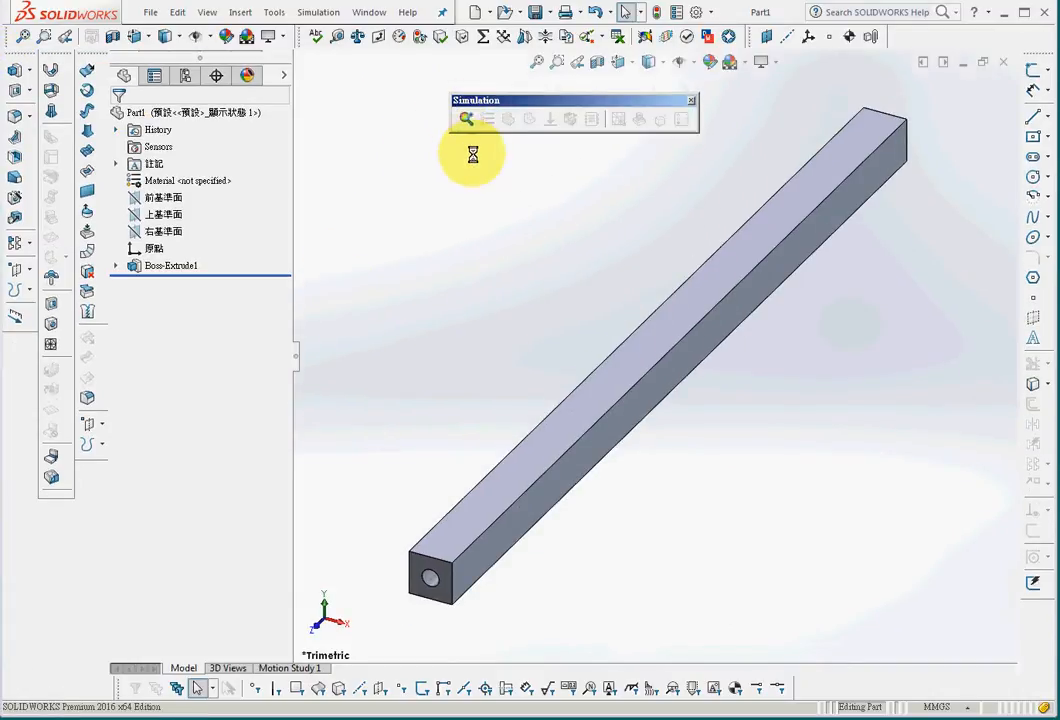
{"action": "left_click", "coordinate": [466, 119]}
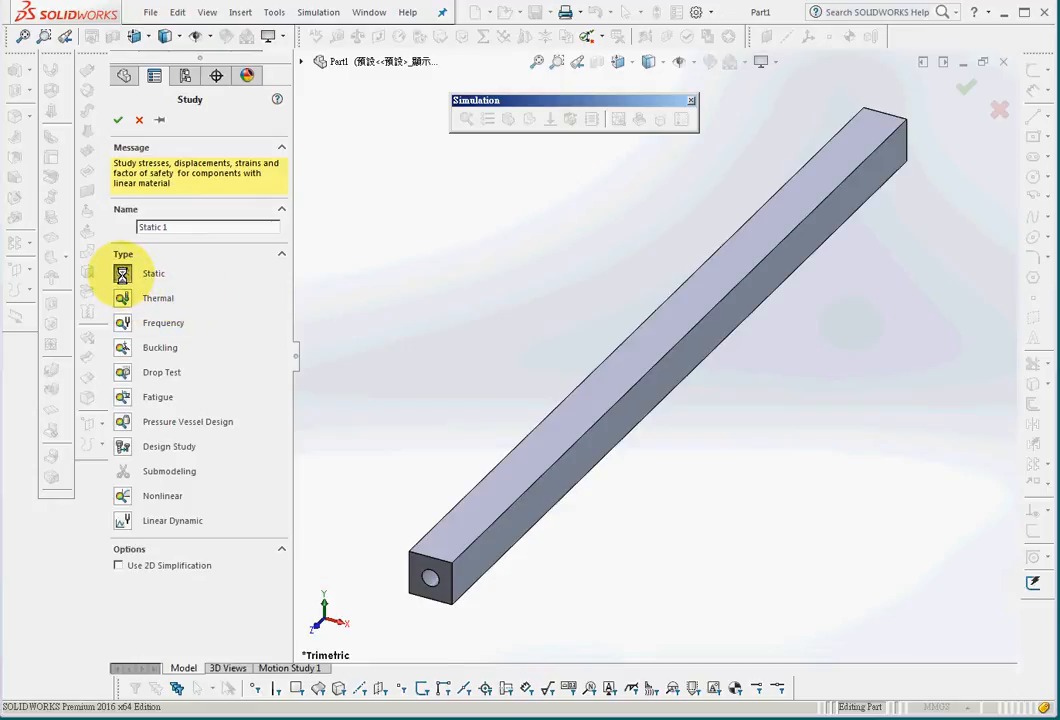
{"action": "left_click", "coordinate": [117, 119]}
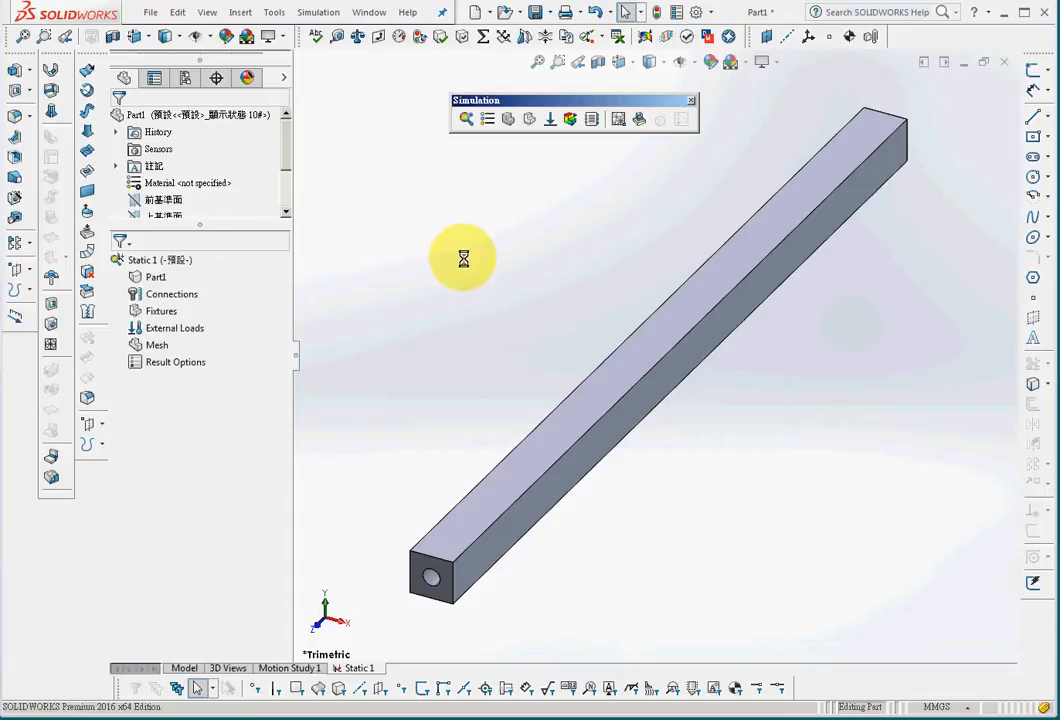
Open the study's material library, examine the copy option of the Steel category, and expand the last 自訂材質 library
{"action": "left_click", "coordinate": [487, 119]}
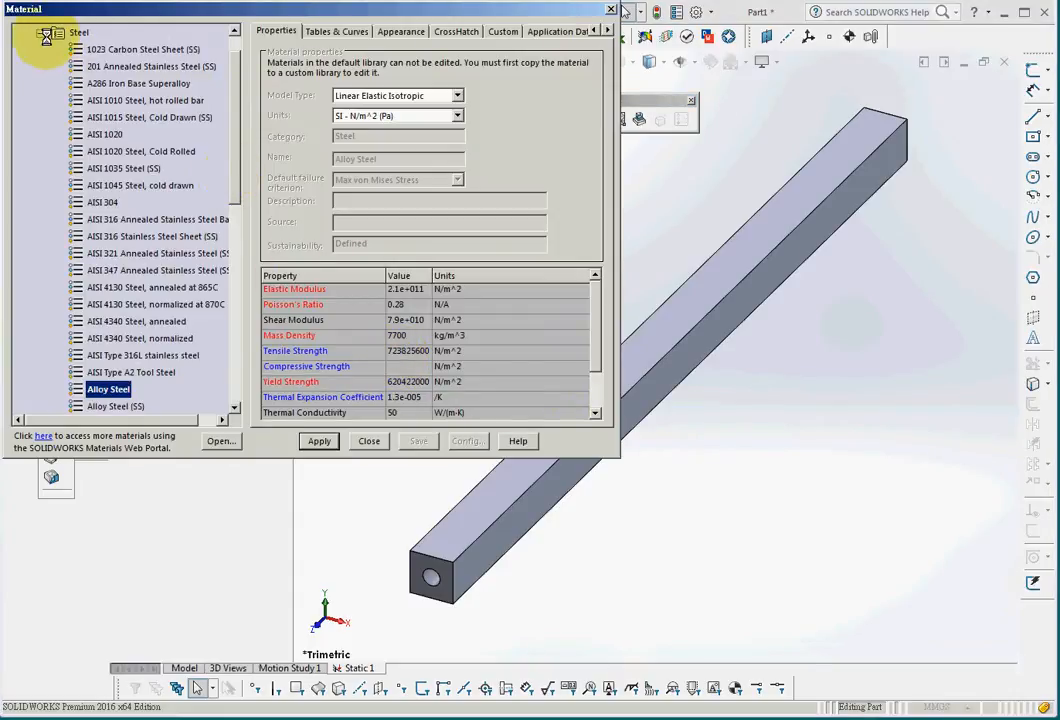
{"action": "left_click", "coordinate": [46, 35]}
{"action": "right_click", "coordinate": [78, 66]}
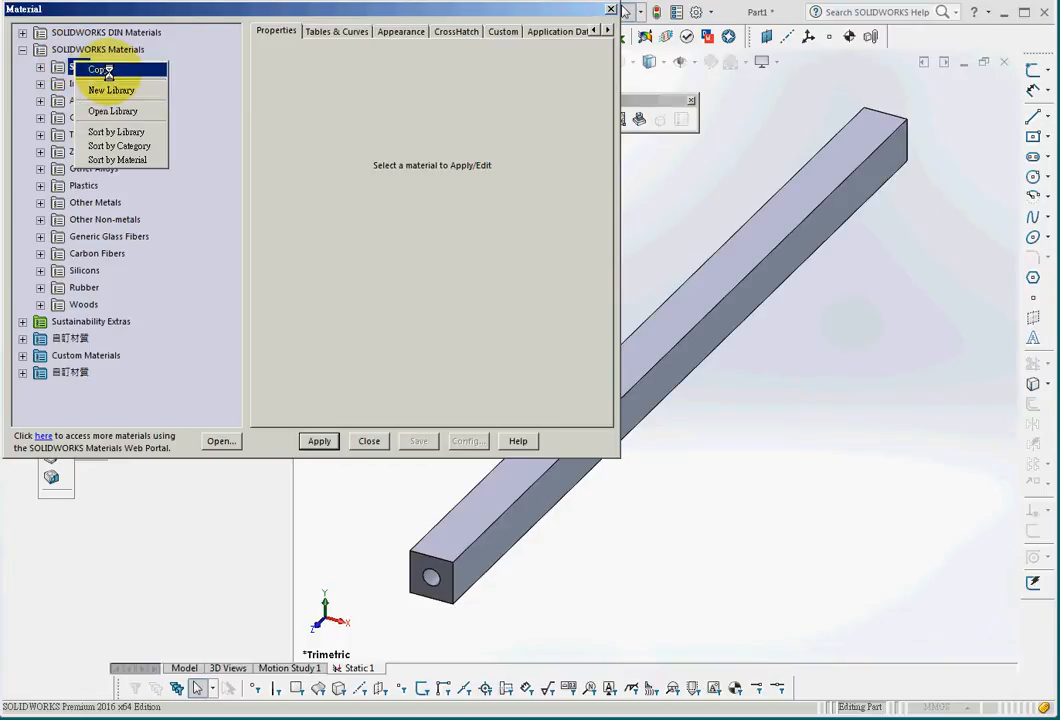
{"action": "left_click", "coordinate": [310, 121]}
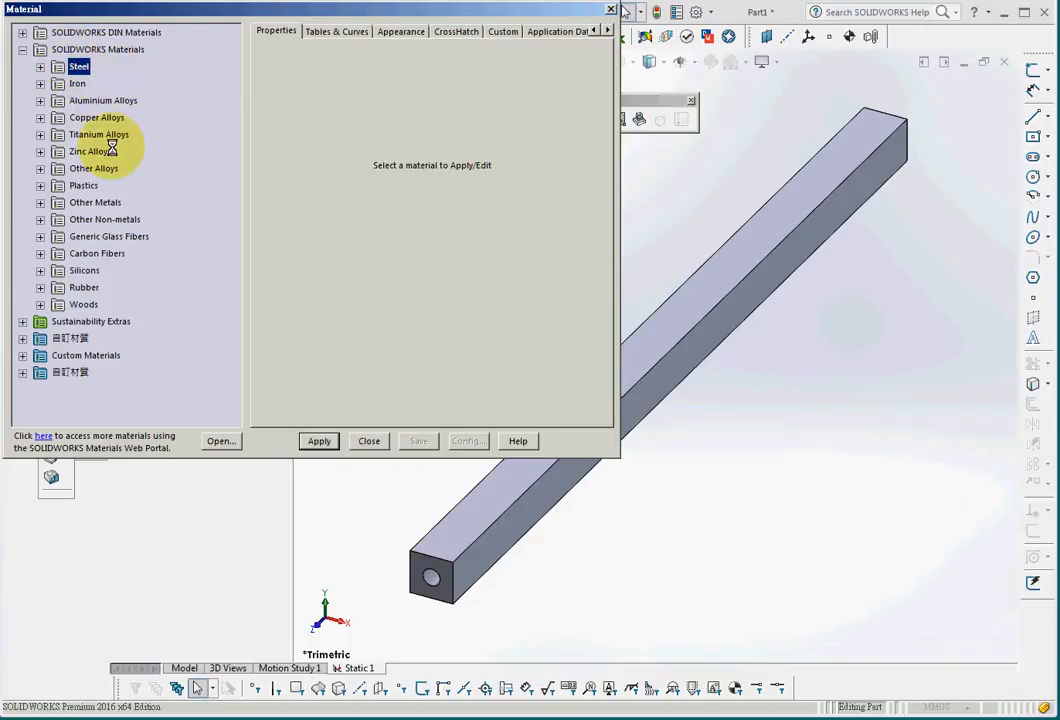
{"action": "right_click", "coordinate": [52, 373]}
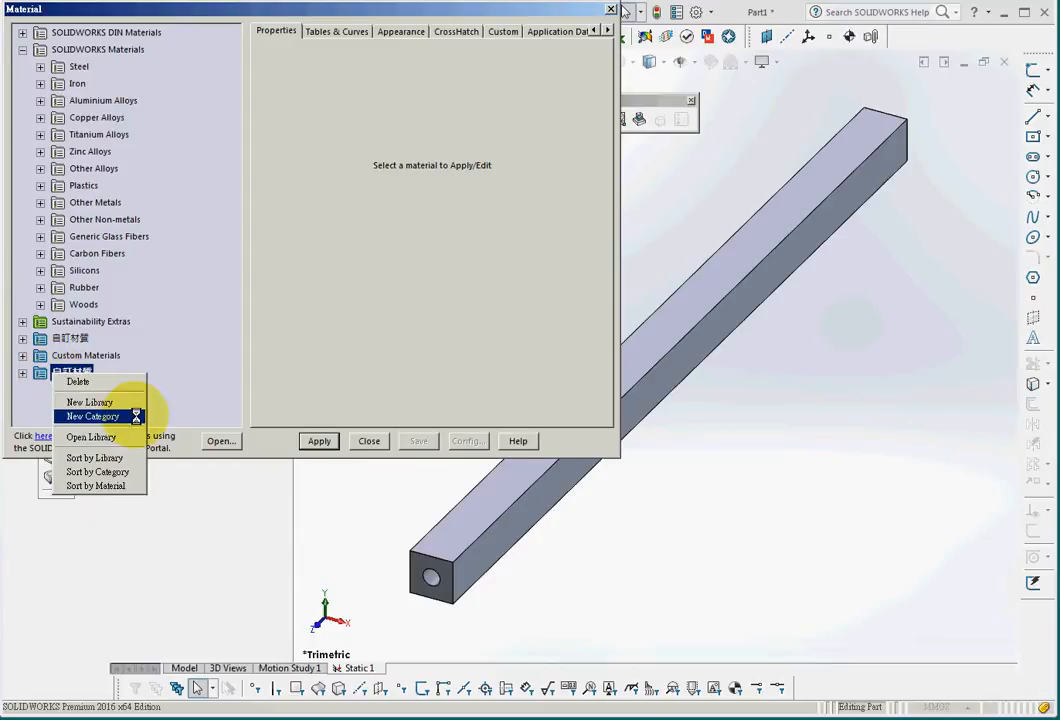
{"action": "left_click", "coordinate": [23, 372]}
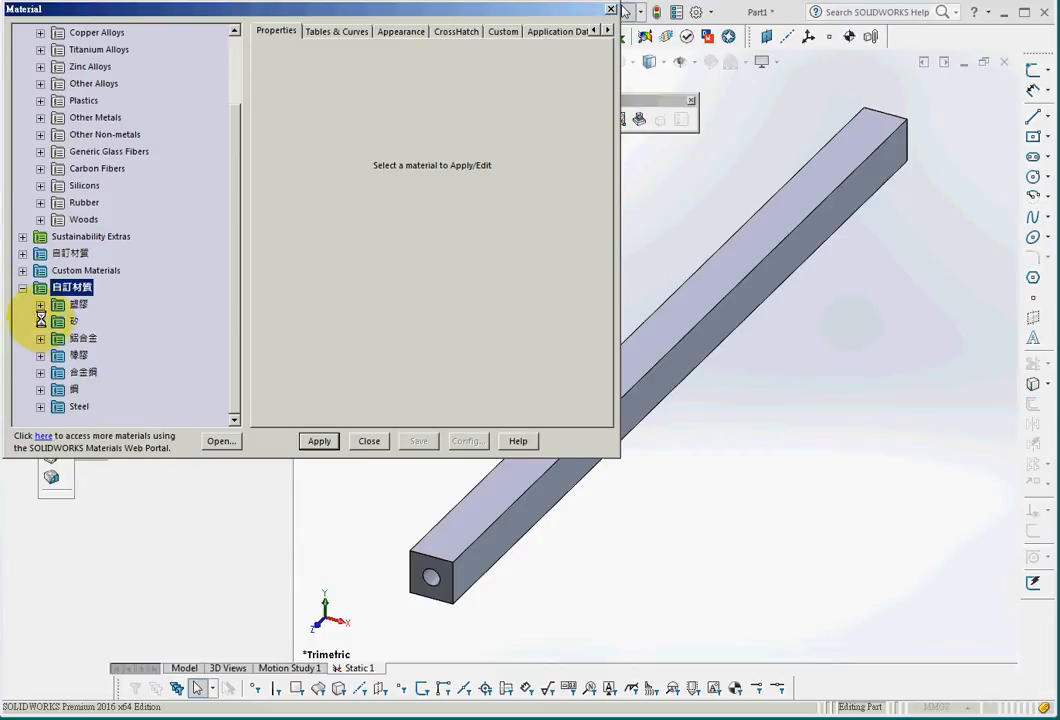
Apply the material AISI 1020-000 from the custom library's 鋼 category to the bar and close the material library
{"action": "left_click", "coordinate": [40, 390]}
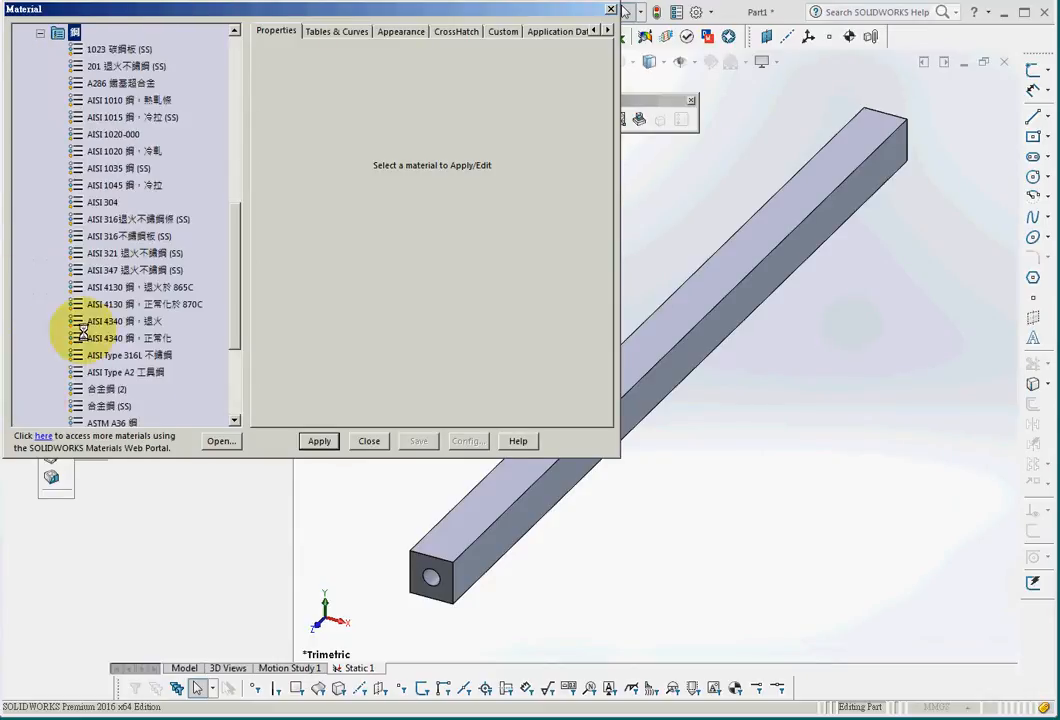
{"action": "left_click", "coordinate": [107, 134]}
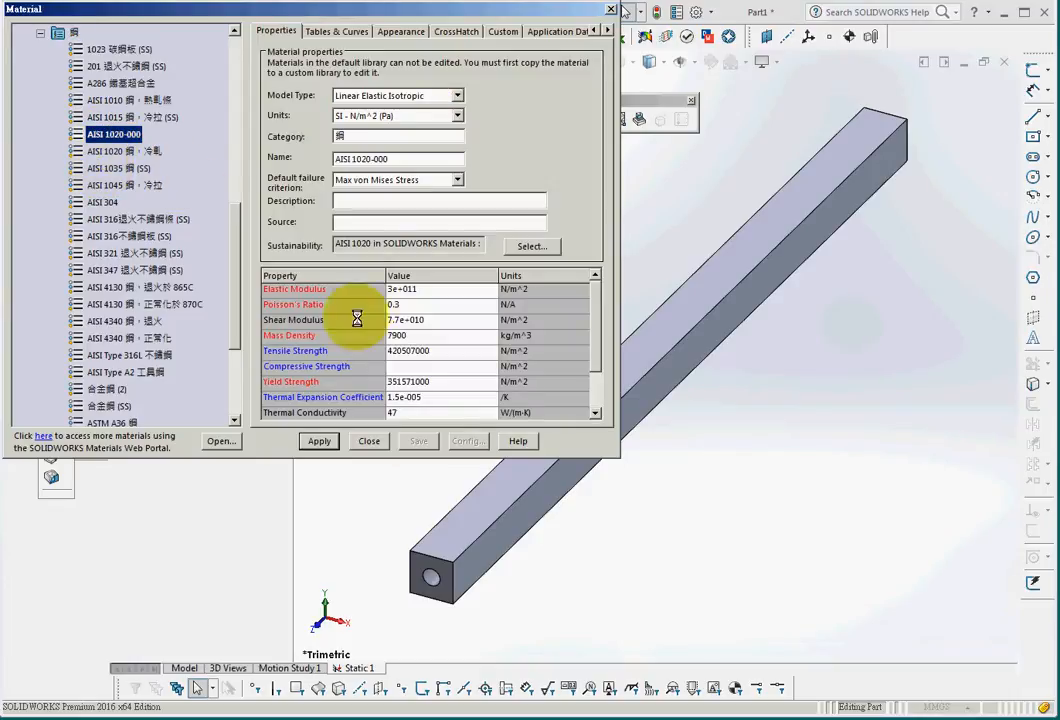
{"action": "left_click", "coordinate": [396, 290]}
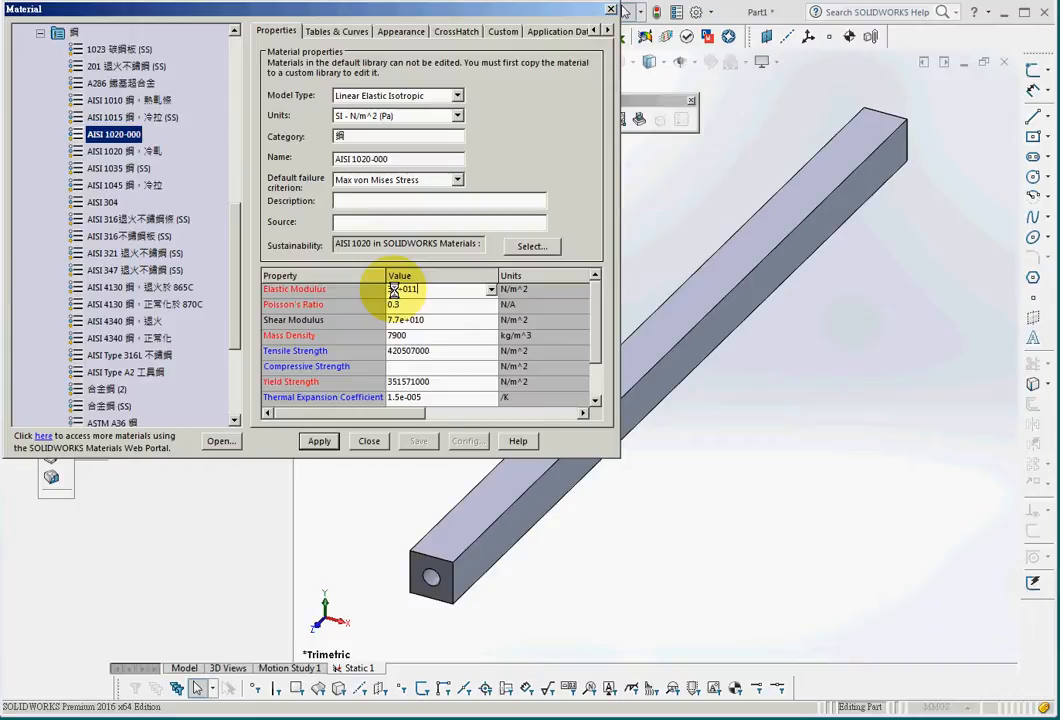
{"action": "type", "text": "3e+011"}
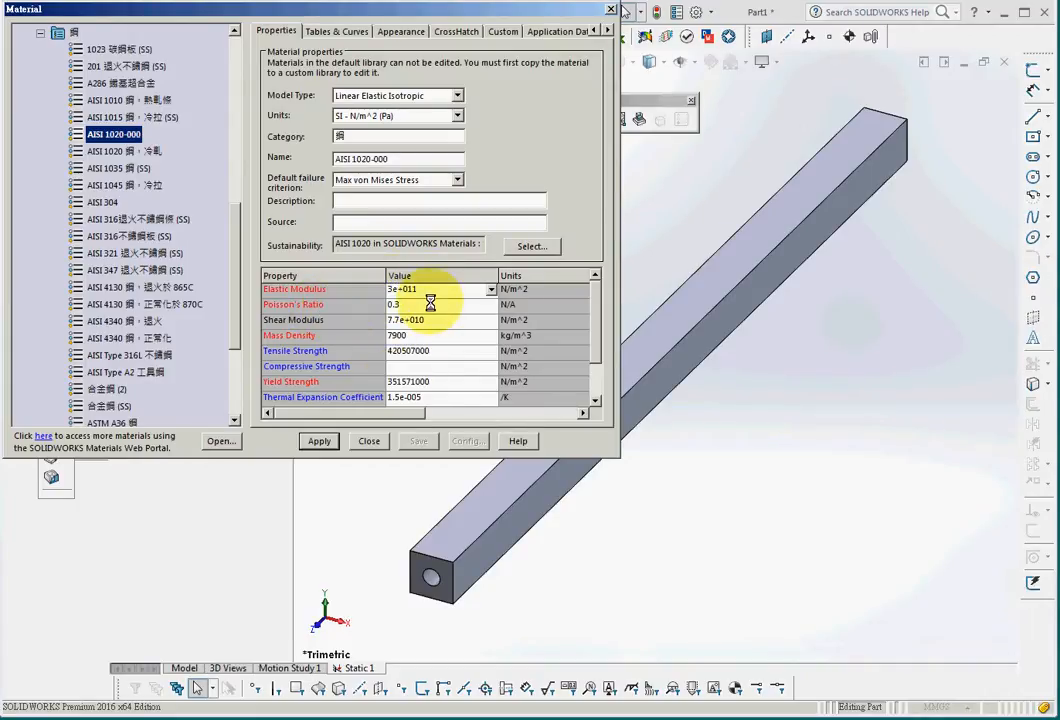
{"action": "left_click", "coordinate": [317, 441]}
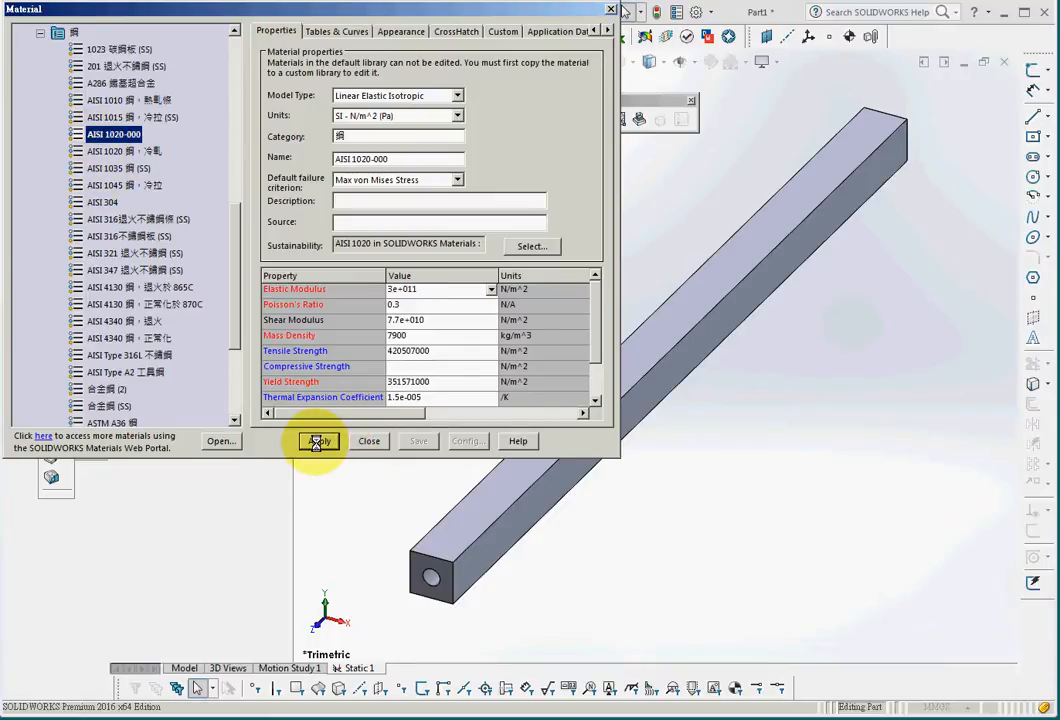
{"action": "left_click", "coordinate": [368, 441]}
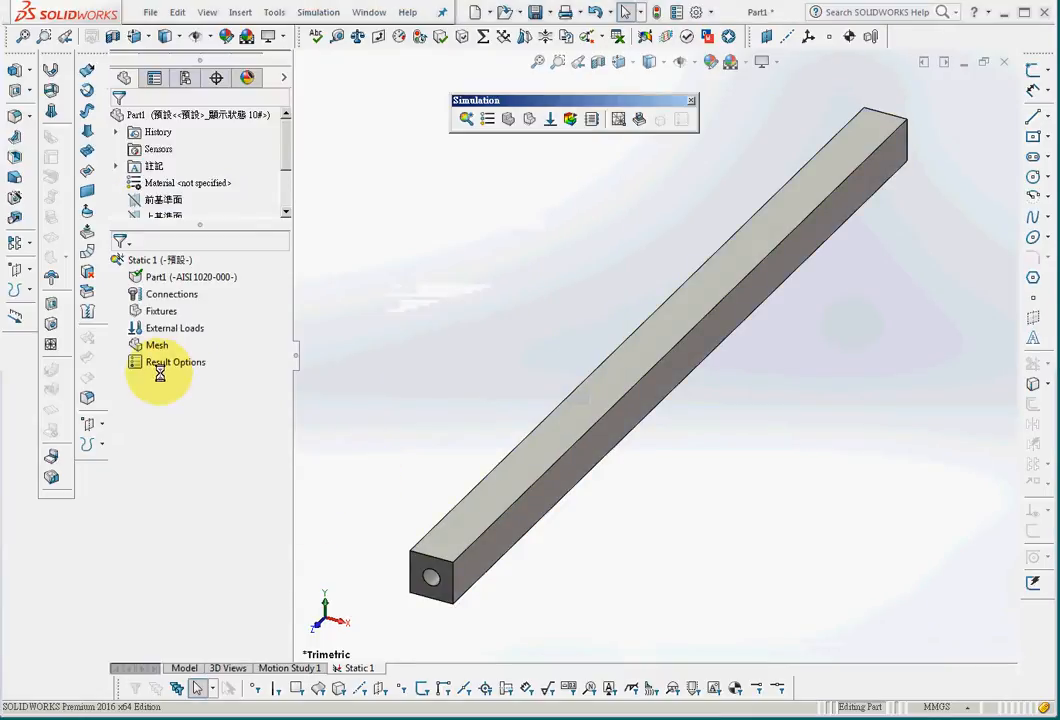
Create a solid mesh of the bar and hide the mesh display
{"action": "left_click", "coordinate": [176, 283]}
{"action": "left_click", "coordinate": [508, 118]}
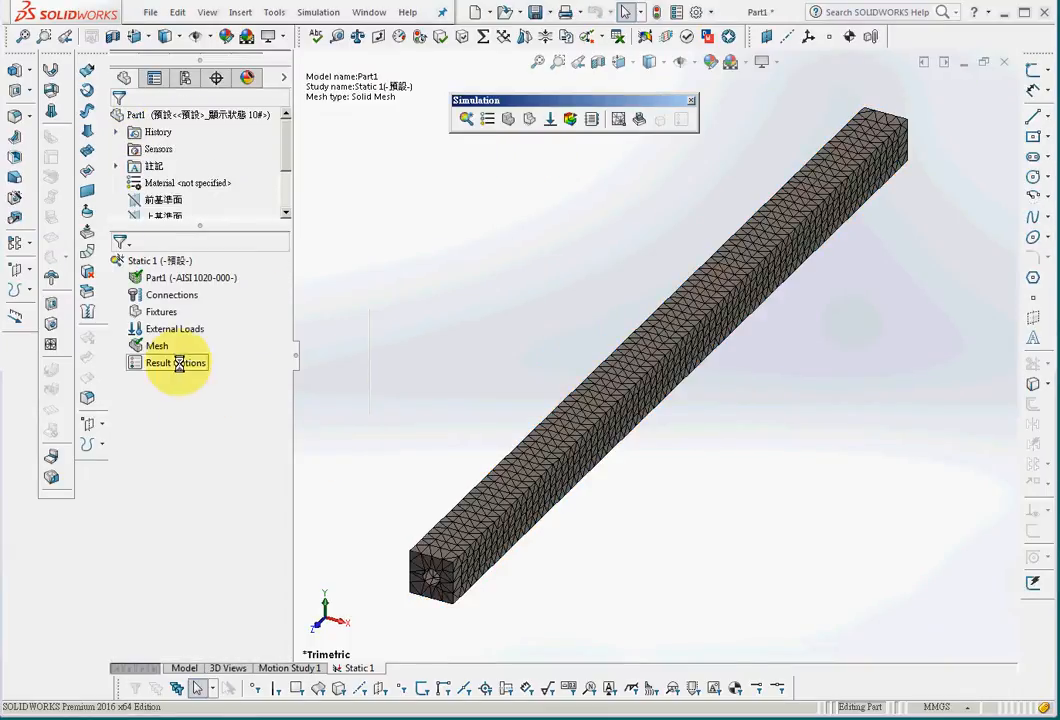
{"action": "right_click", "coordinate": [152, 345]}
{"action": "left_click", "coordinate": [245, 597]}
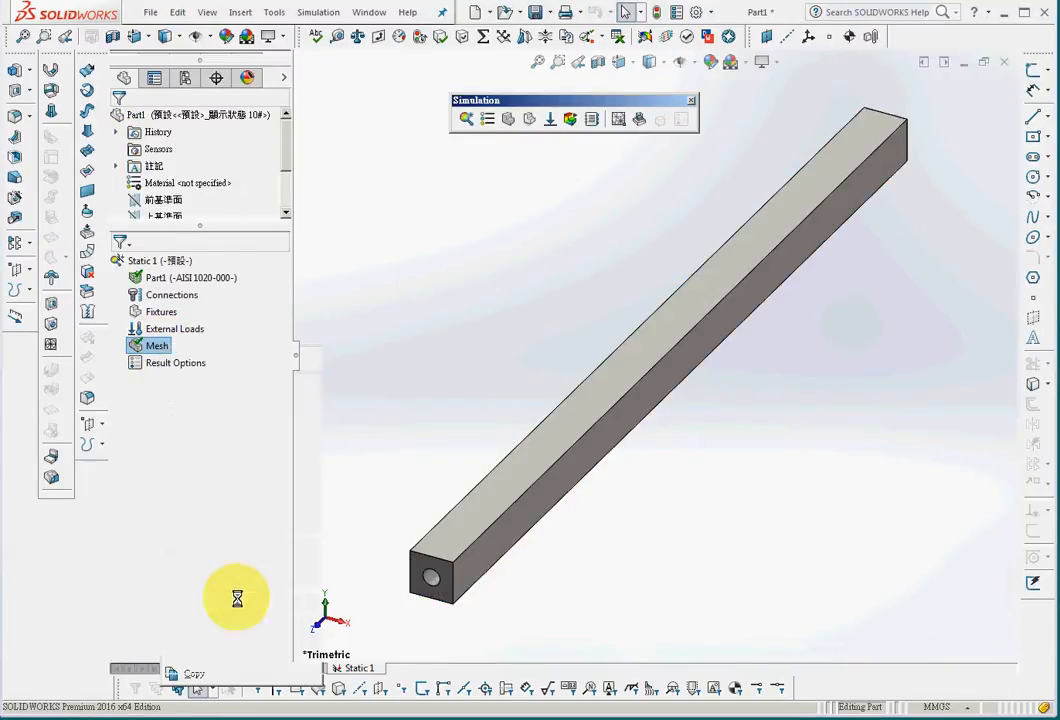
Apply a Fixed Geometry fixture to the end face at the far end of the bar
{"action": "left_click", "coordinate": [528, 118]}
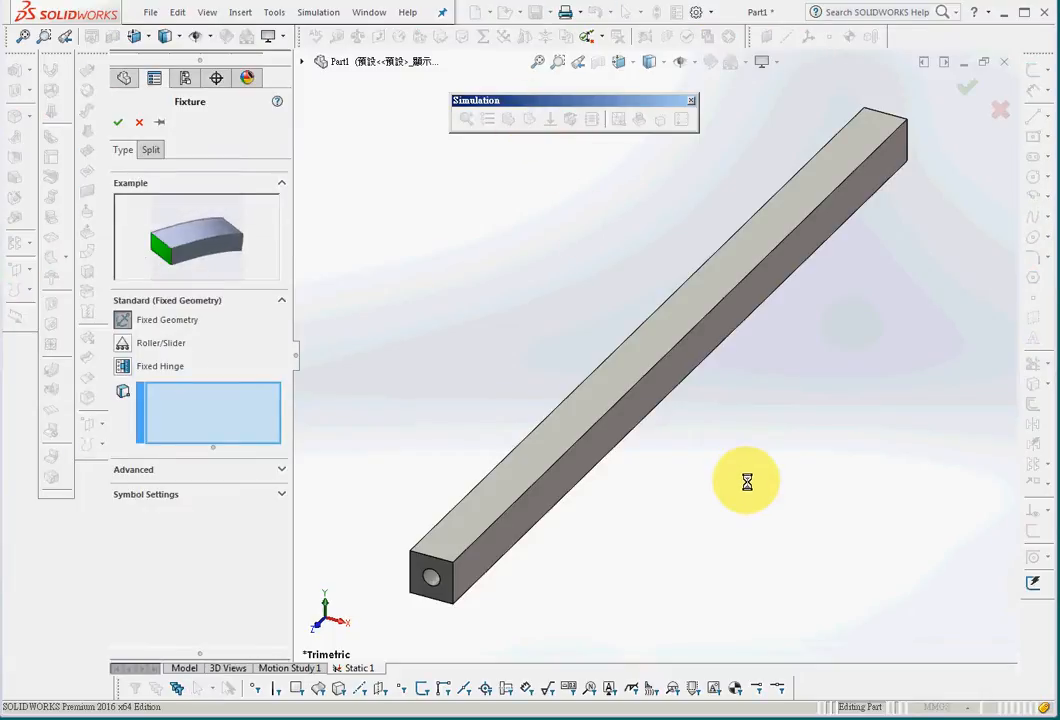
{"action": "left_click", "coordinate": [760, 228]}
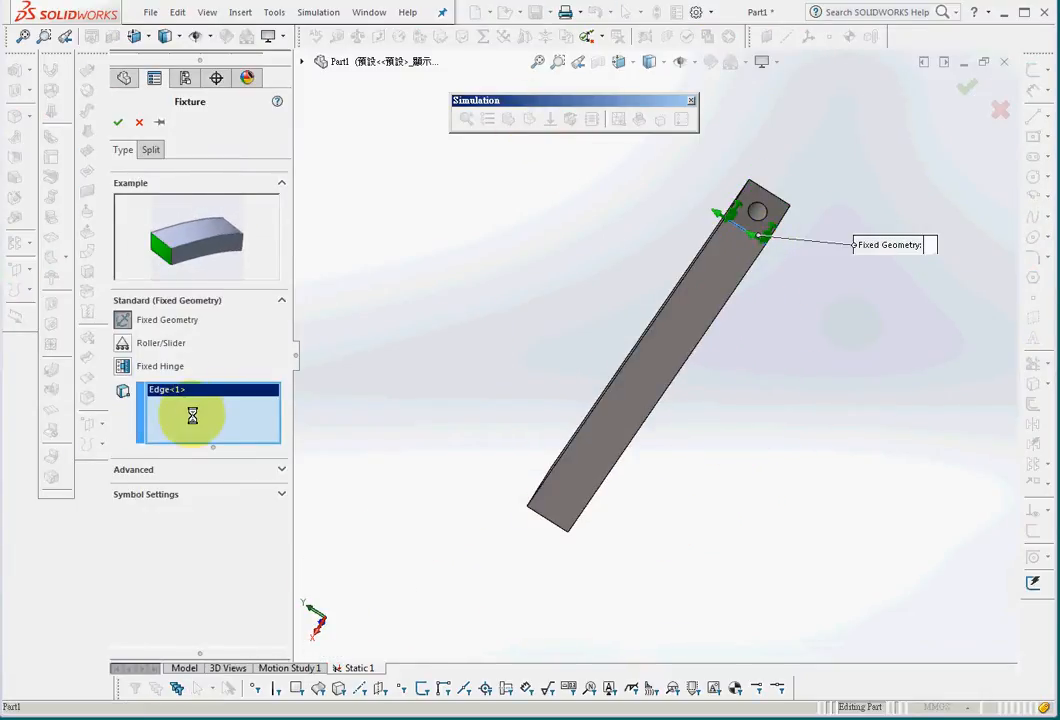
{"action": "key", "text": "Delete"}
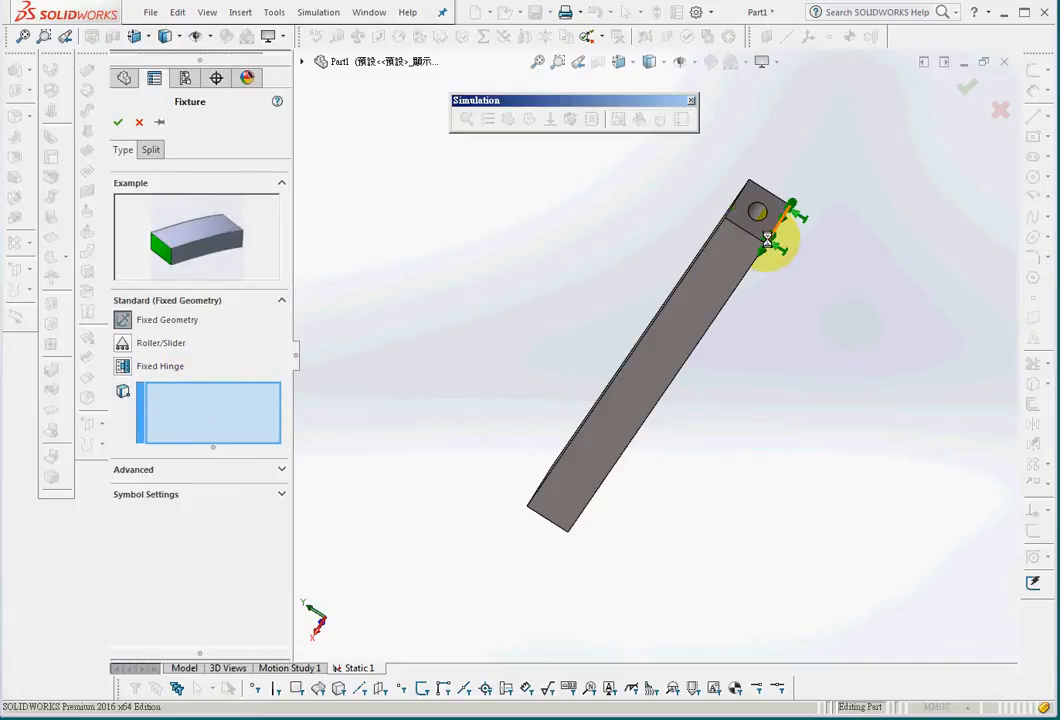
{"action": "left_click", "coordinate": [766, 234]}
{"action": "left_click", "coordinate": [967, 87]}
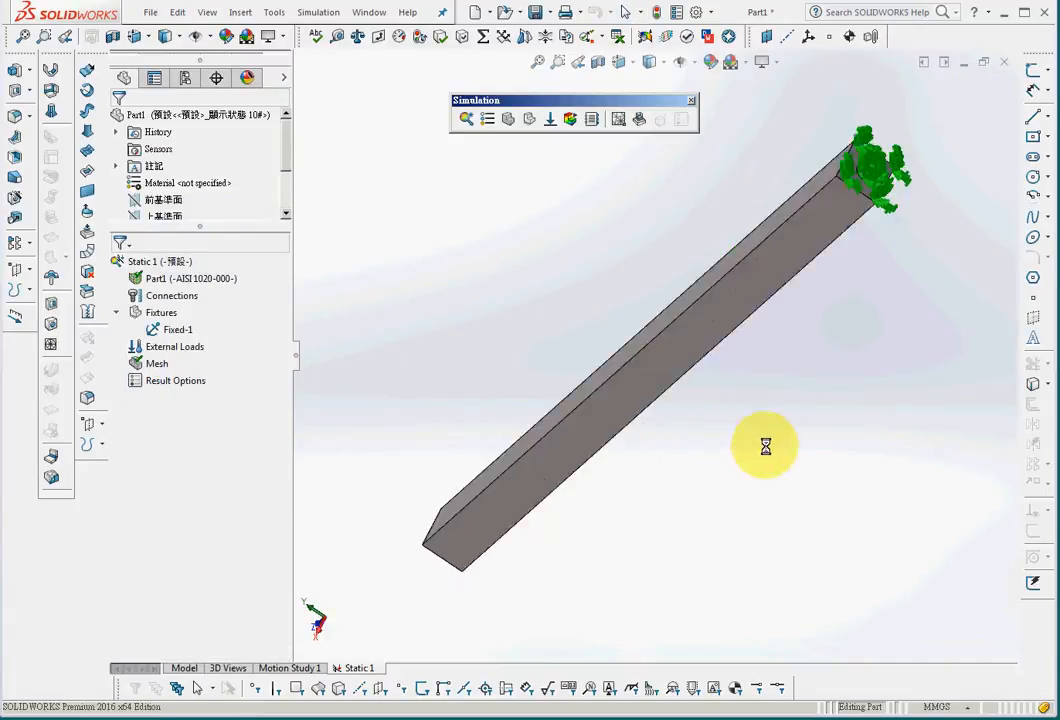
Apply a 100 N force to the bar's free end face, directed downward along its vertical edge with the direction reversed
{"action": "left_click", "coordinate": [550, 118]}
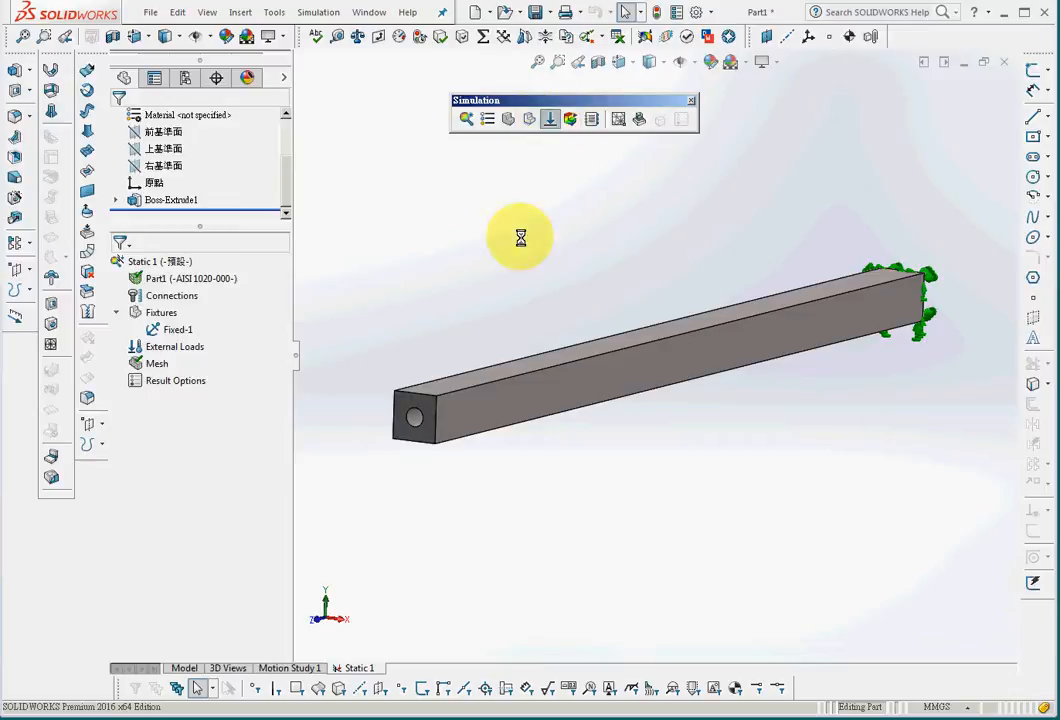
{"action": "left_click", "coordinate": [413, 428]}
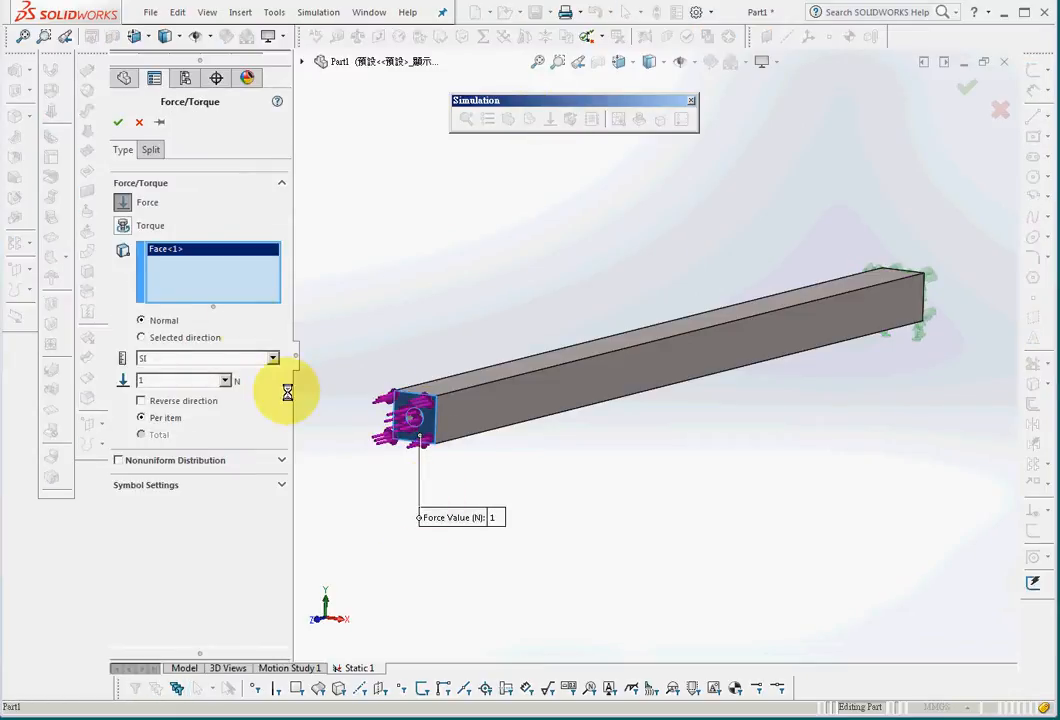
{"action": "left_click", "coordinate": [187, 339]}
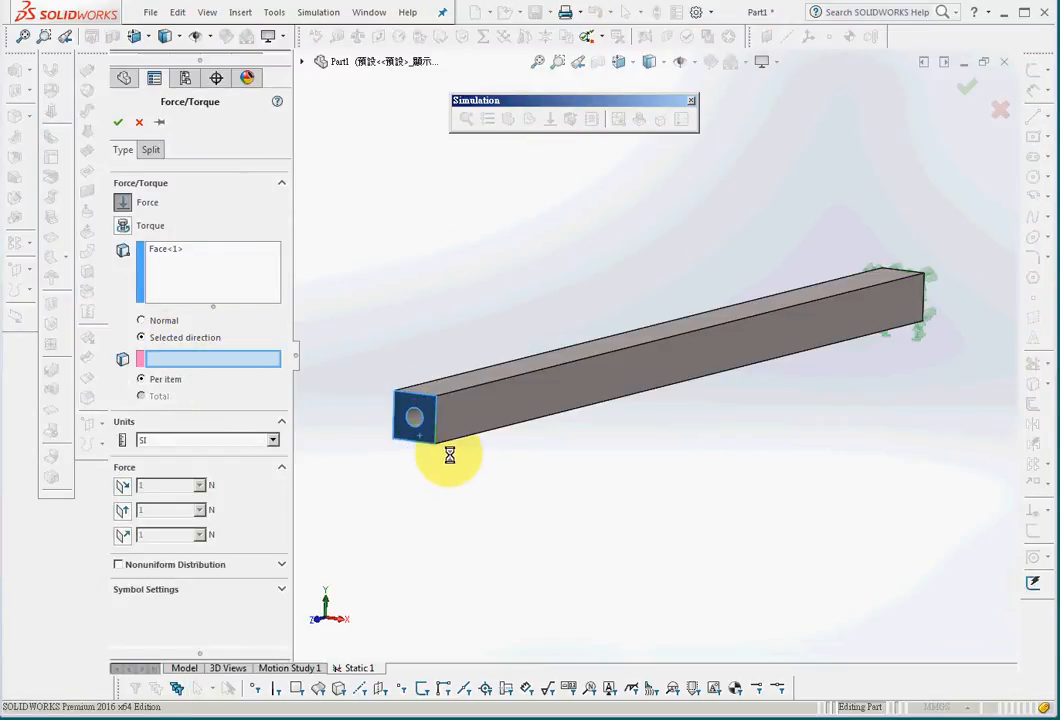
{"action": "left_click", "coordinate": [435, 425]}
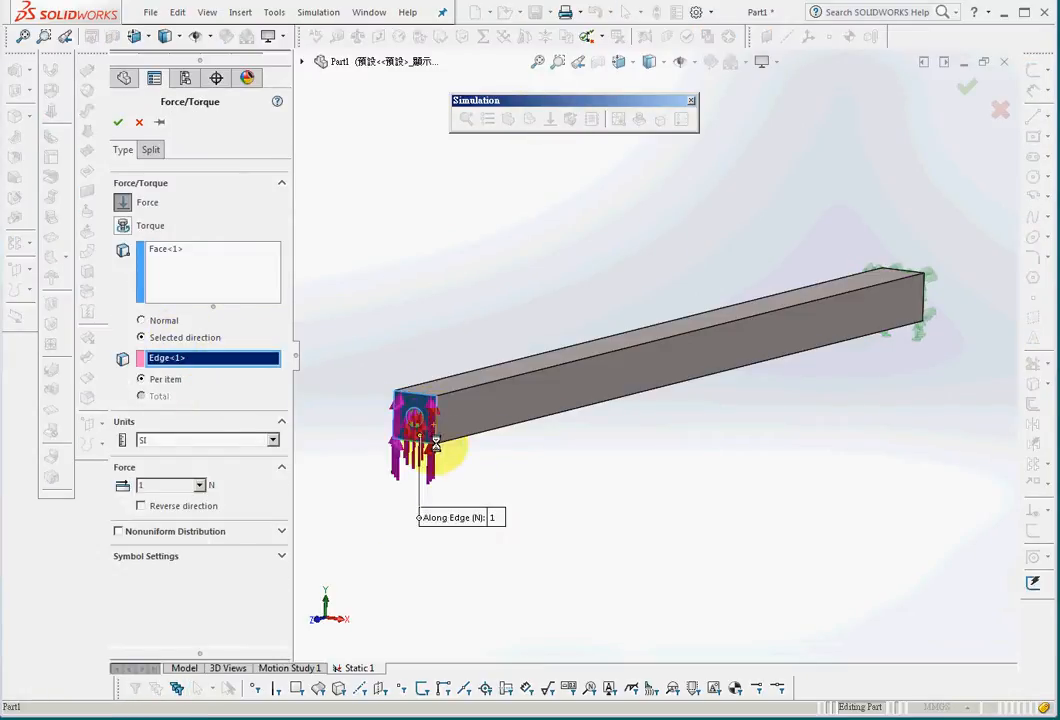
{"action": "left_click", "coordinate": [170, 508]}
{"action": "type", "text": "100"}
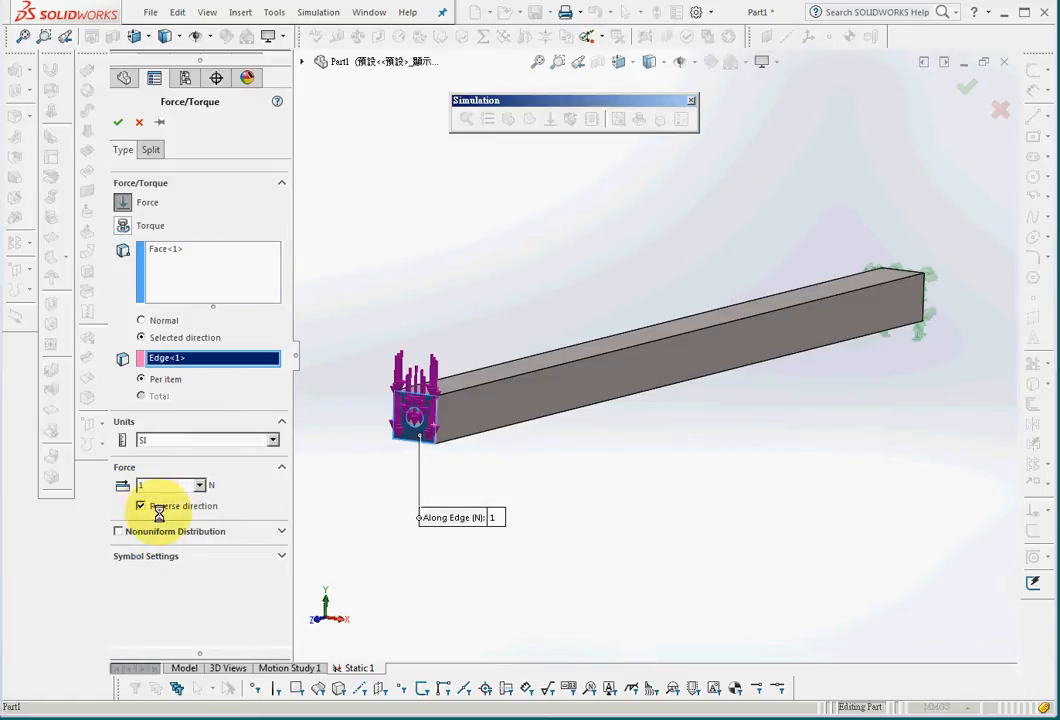
{"action": "left_click", "coordinate": [117, 122]}
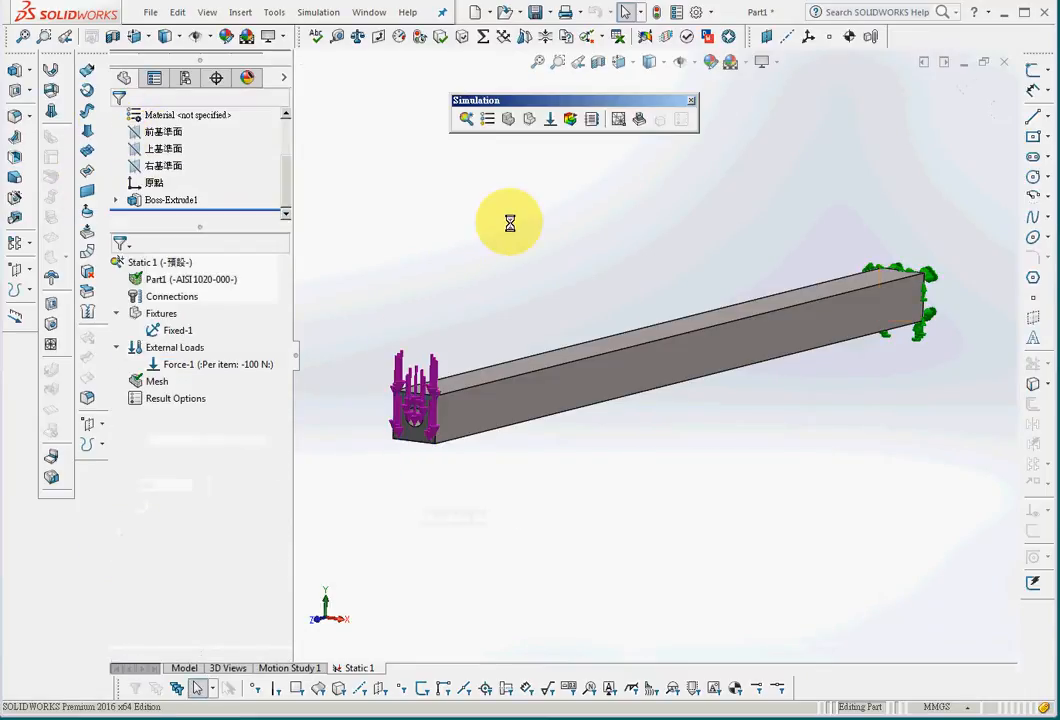
Run the static study and set the von Mises stress plot's units to N/mm^2 (MPa)
{"action": "left_click", "coordinate": [570, 119]}
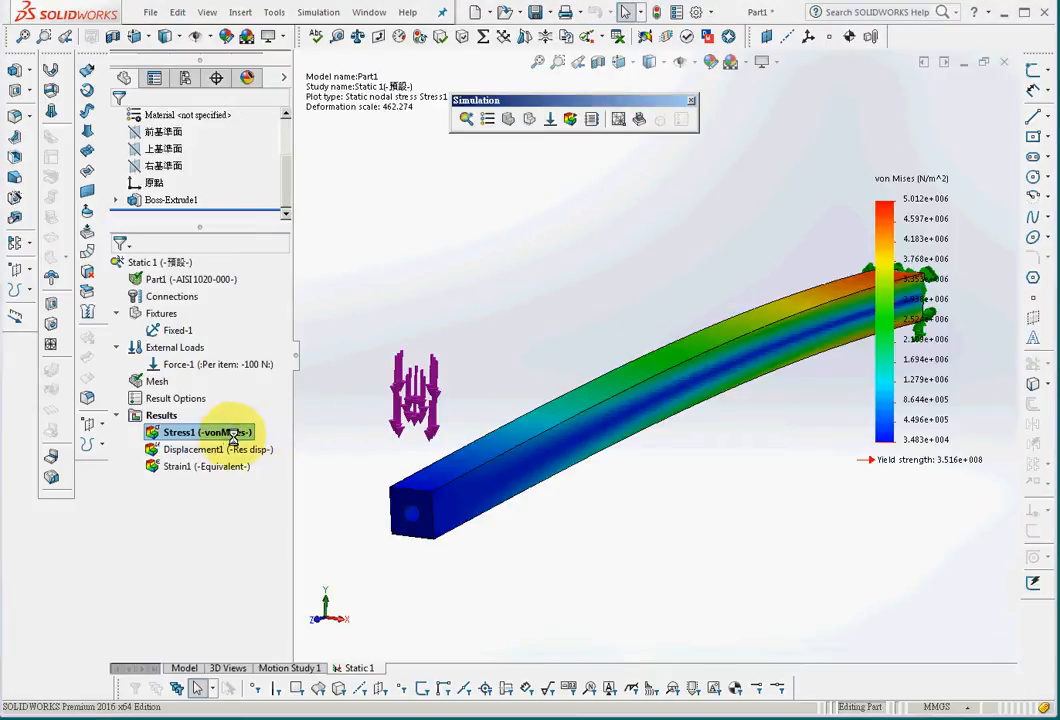
{"action": "right_click", "coordinate": [216, 433]}
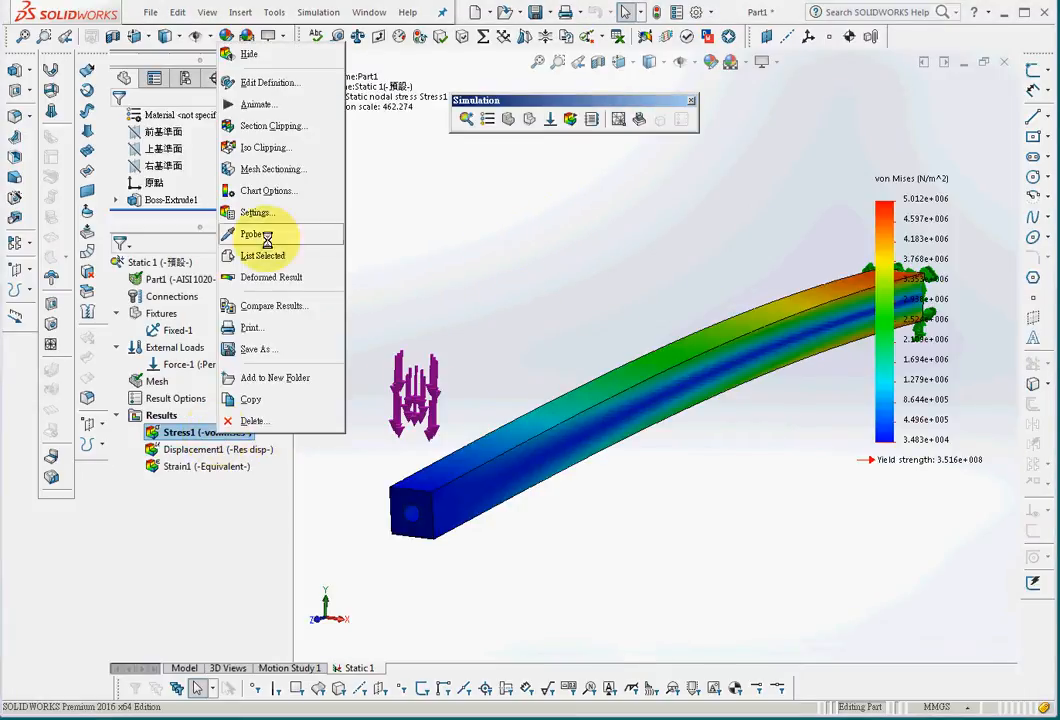
{"action": "left_click", "coordinate": [267, 78]}
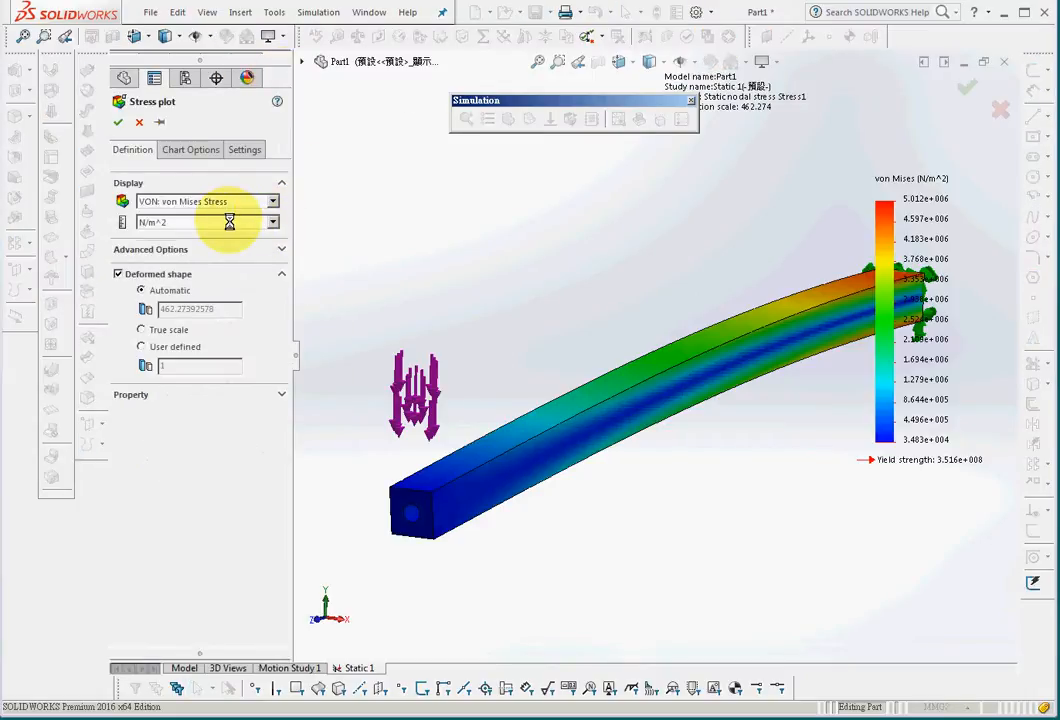
{"action": "left_click", "coordinate": [229, 221]}
{"action": "left_click", "coordinate": [224, 274]}
{"action": "left_click", "coordinate": [222, 221]}
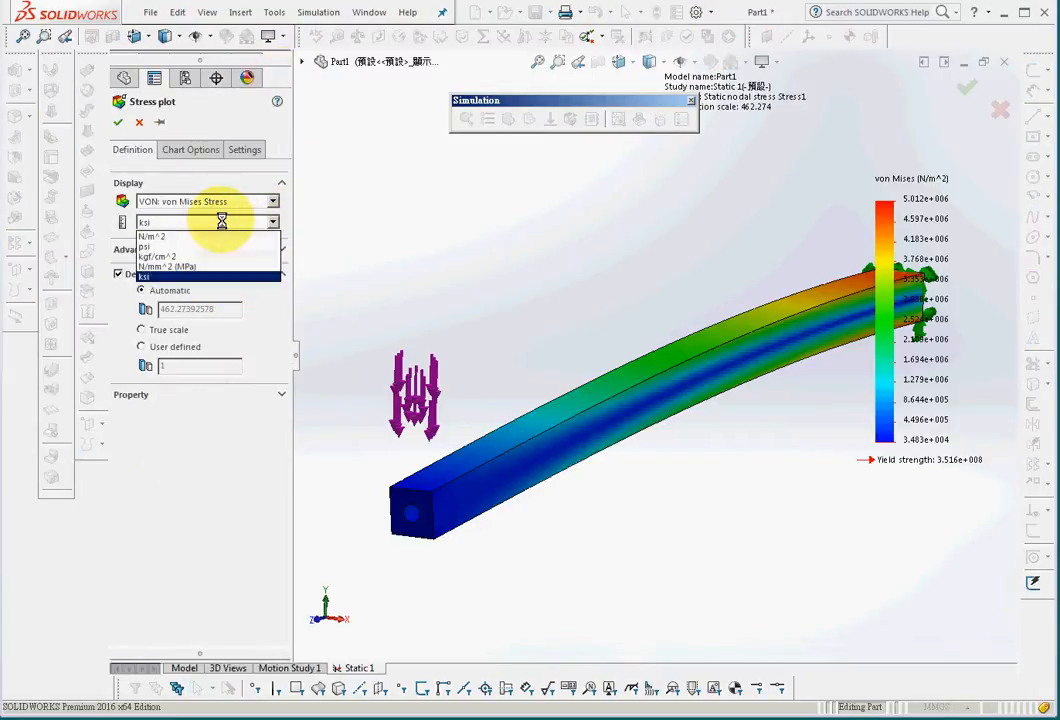
{"action": "left_click", "coordinate": [223, 267]}
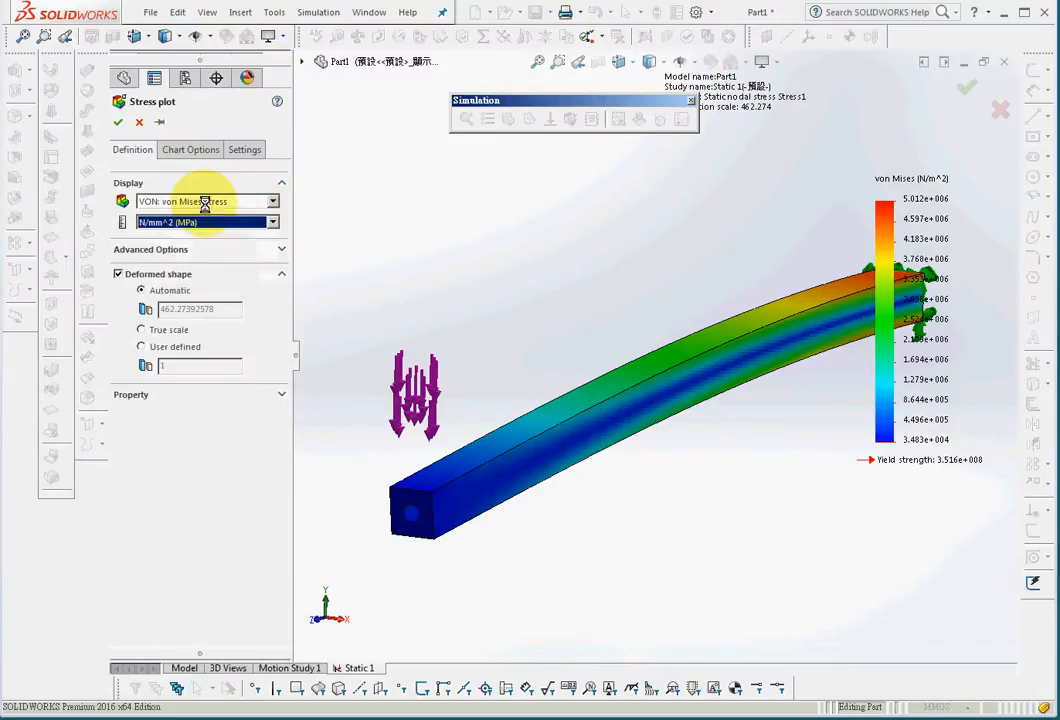
Set the stress plot's legend to floating number format with 4 decimals and apply the plot changes
{"action": "left_click", "coordinate": [174, 149]}
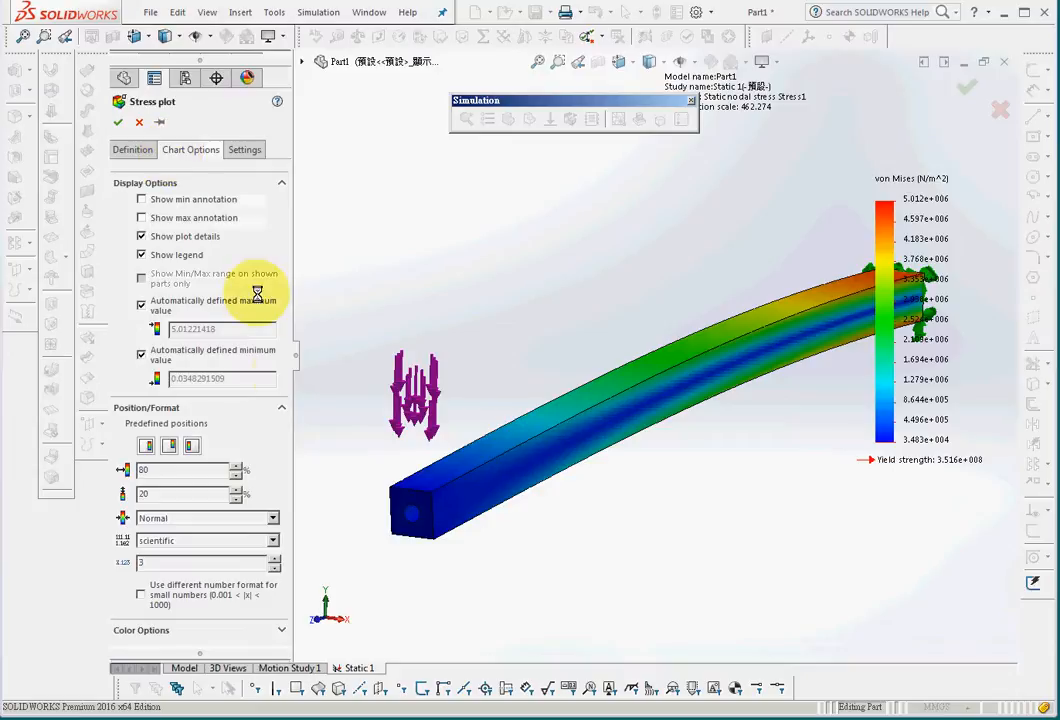
{"action": "left_click", "coordinate": [274, 519]}
{"action": "left_click", "coordinate": [275, 519]}
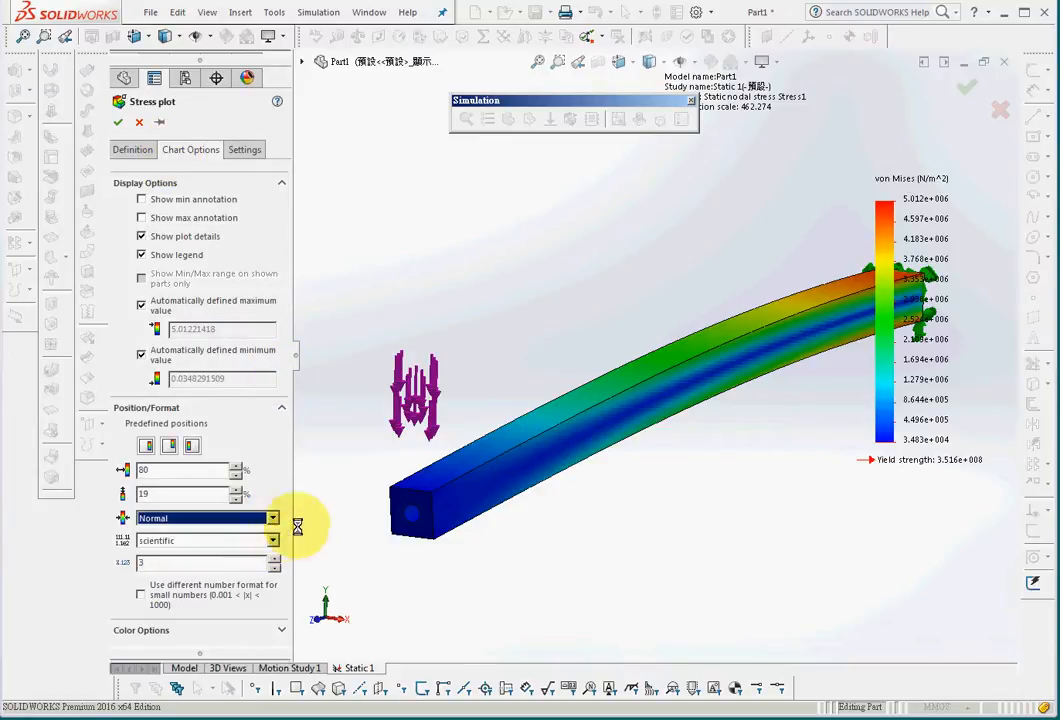
{"action": "left_click", "coordinate": [272, 540]}
{"action": "left_click", "coordinate": [254, 564]}
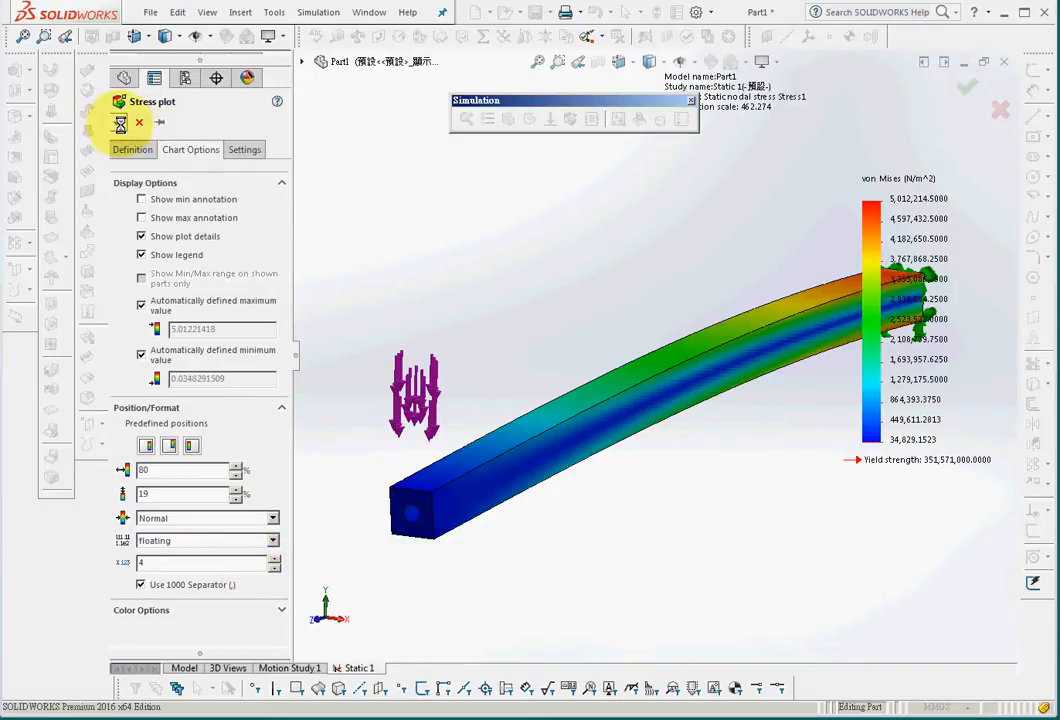
{"action": "left_click", "coordinate": [118, 122]}
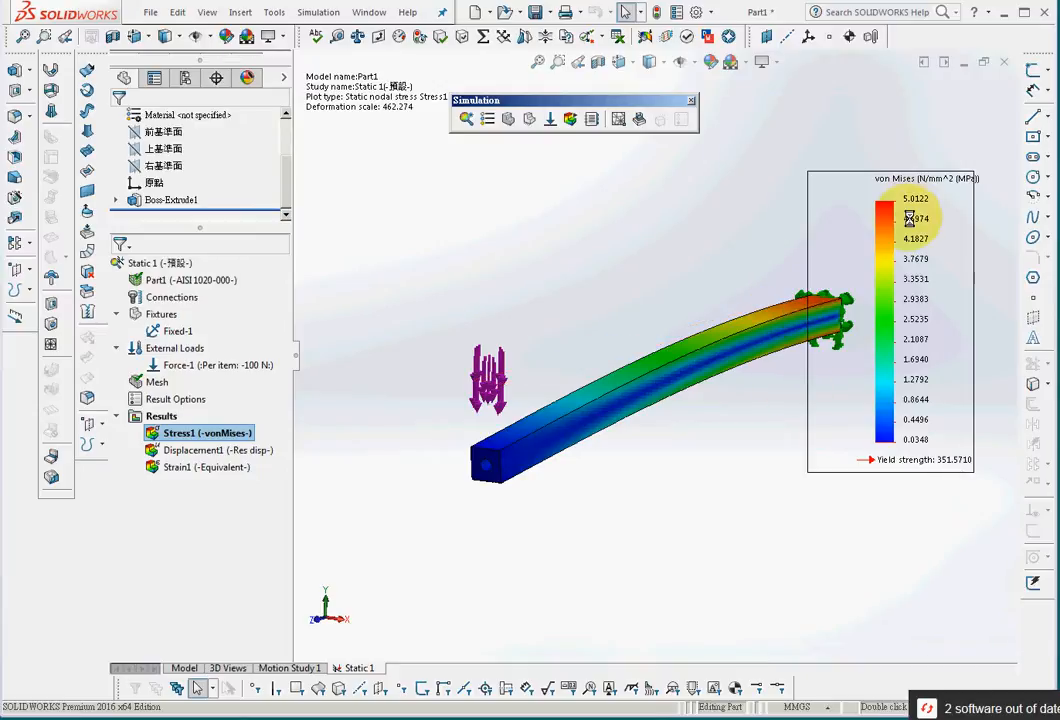
Display the resultant displacement plot of the static study
{"action": "left_click", "coordinate": [212, 450]}
{"action": "double_click", "coordinate": [212, 450]}
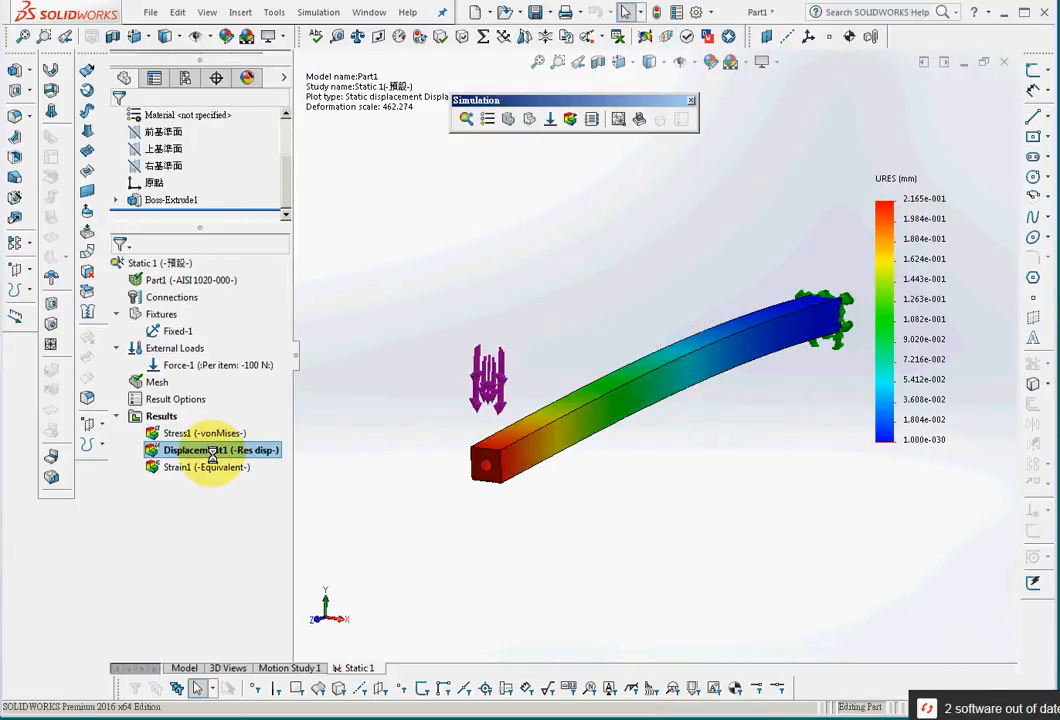
{"action": "right_click", "coordinate": [212, 453]}
{"action": "left_click", "coordinate": [419, 338]}
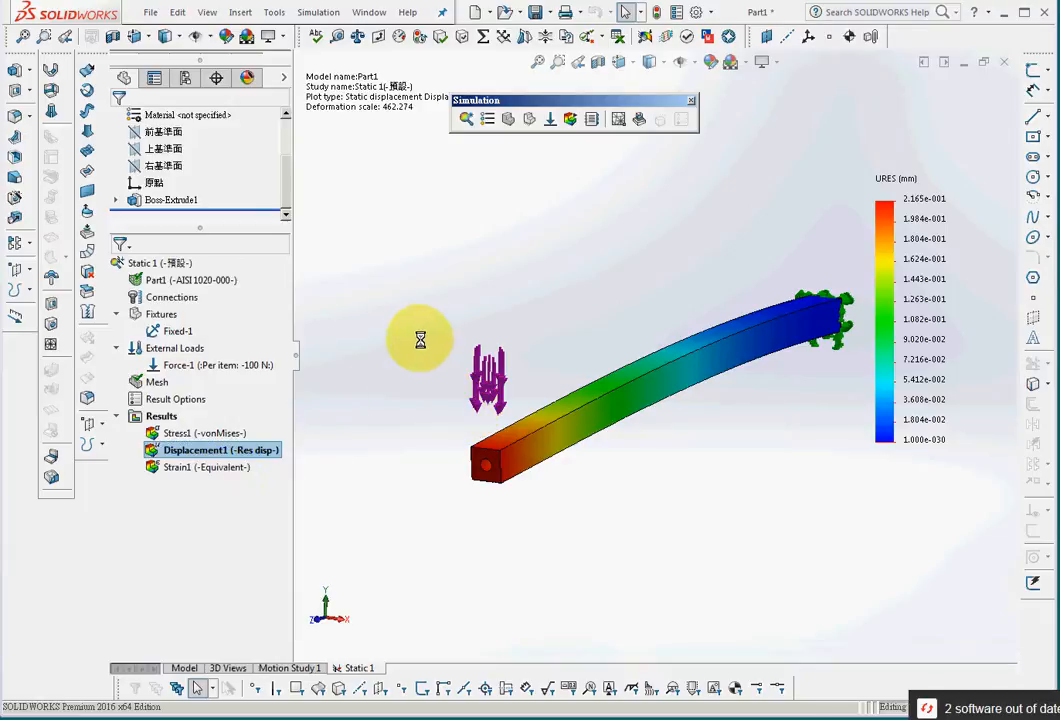
Set the displacement plot's legend to floating number format with 4 decimals
{"action": "right_click", "coordinate": [218, 449]}
{"action": "left_click", "coordinate": [281, 98]}
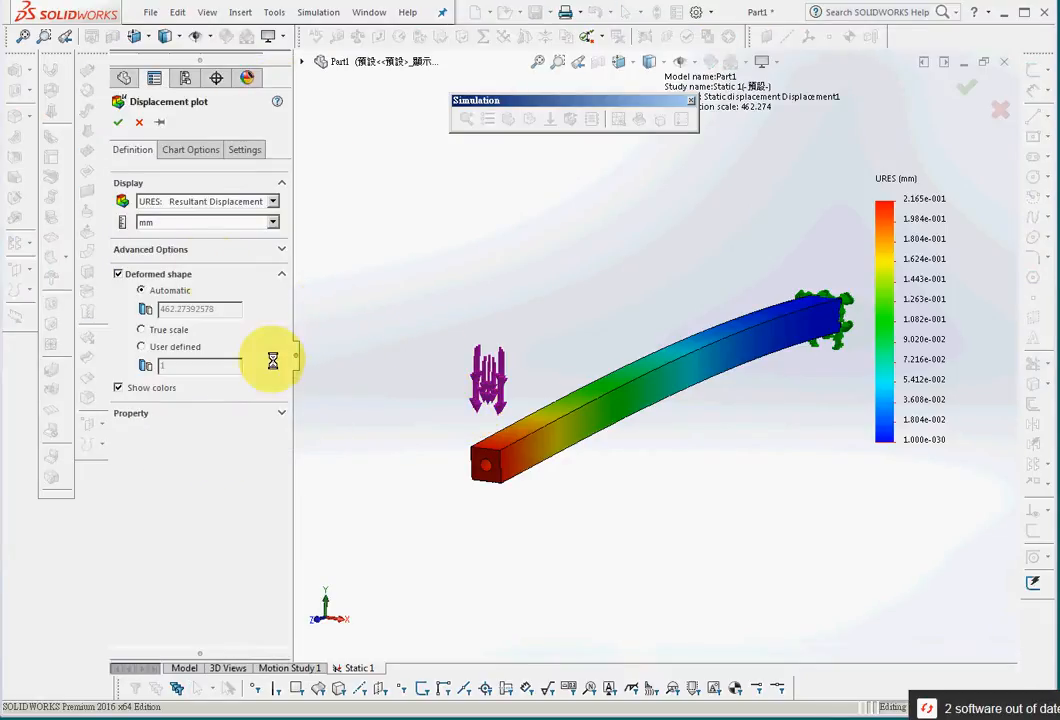
{"action": "left_click", "coordinate": [189, 150]}
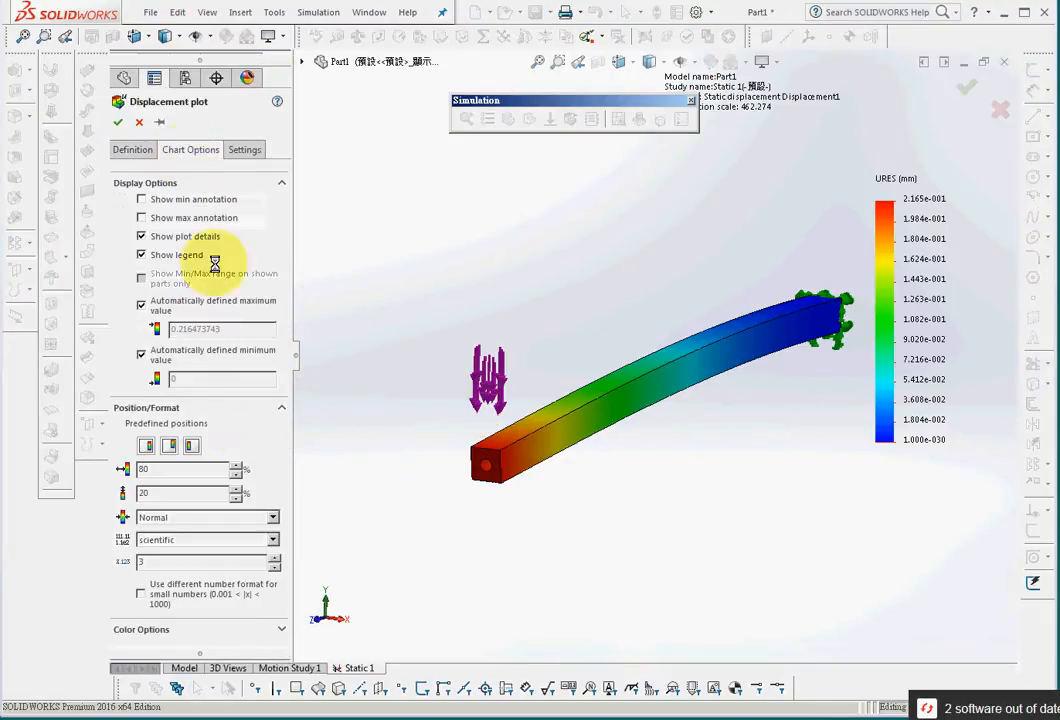
{"action": "left_click", "coordinate": [272, 539]}
{"action": "left_click", "coordinate": [253, 562]}
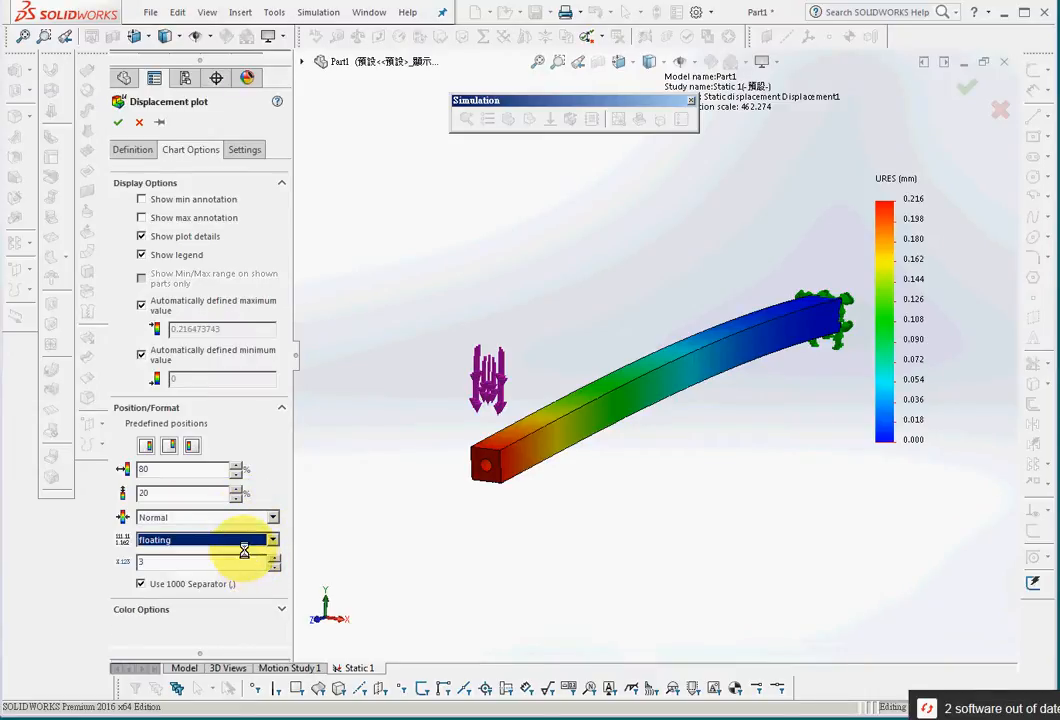
{"action": "left_click", "coordinate": [190, 563]}
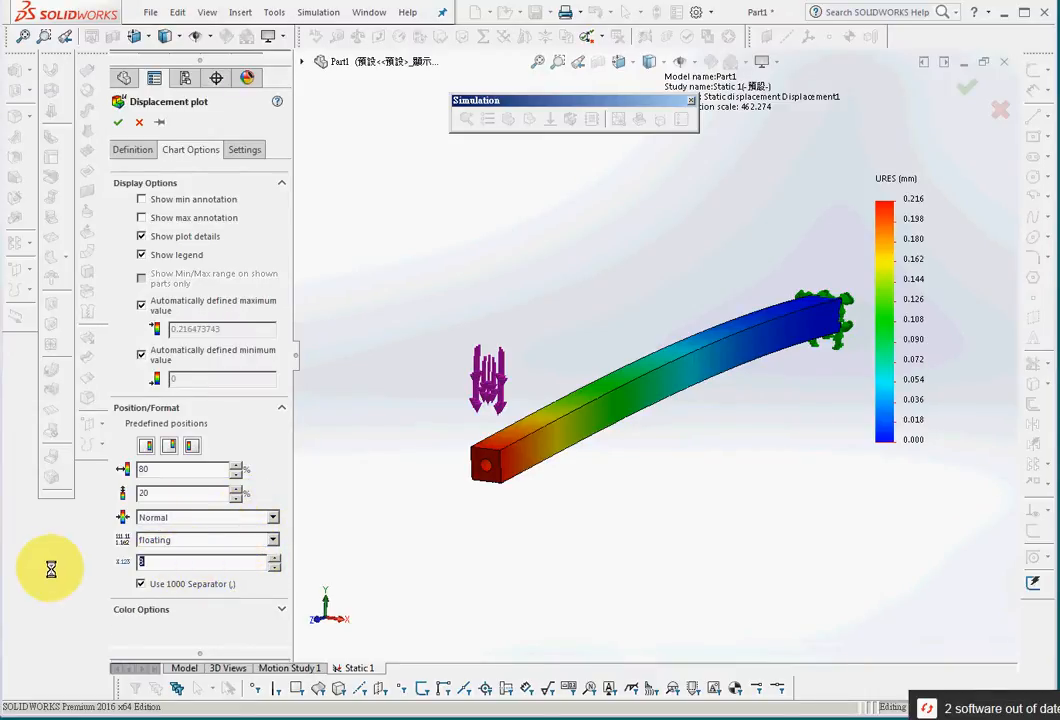
{"action": "type", "text": "4"}
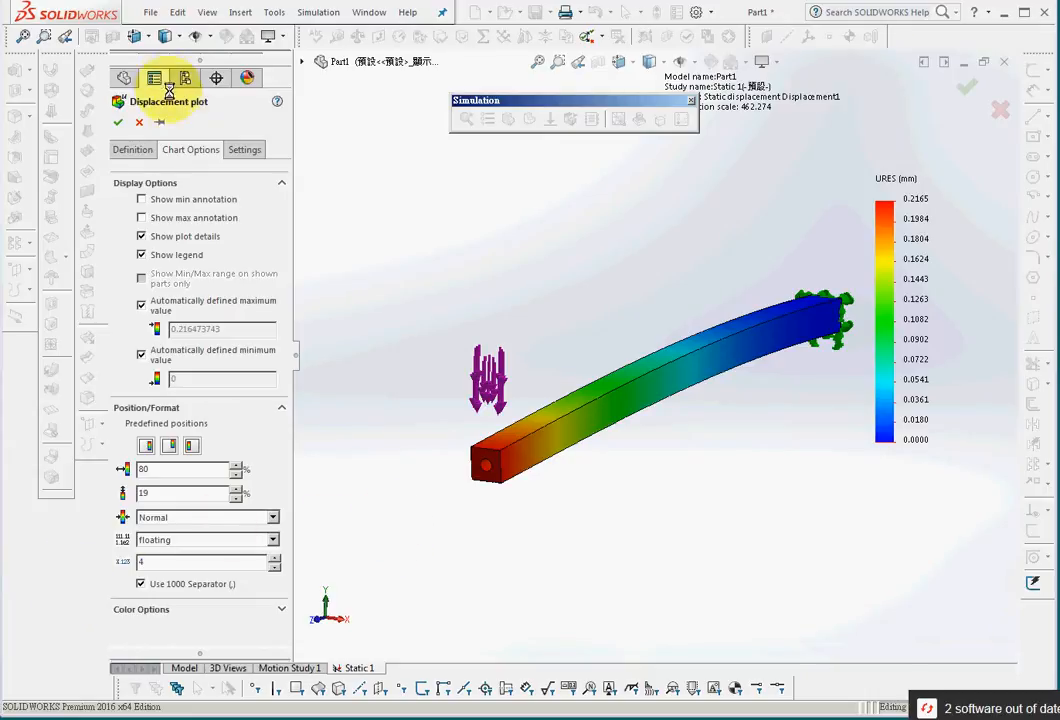
{"action": "left_click", "coordinate": [117, 121]}
{"action": "left_click", "coordinate": [876, 210]}
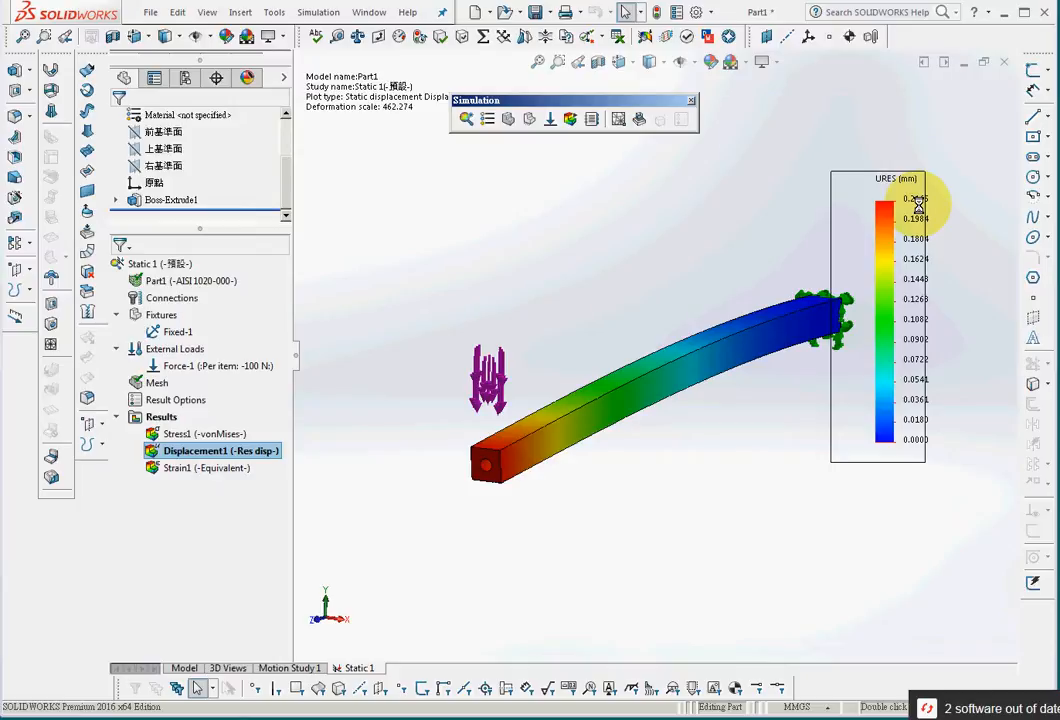
{"action": "left_click", "coordinate": [673, 283]}
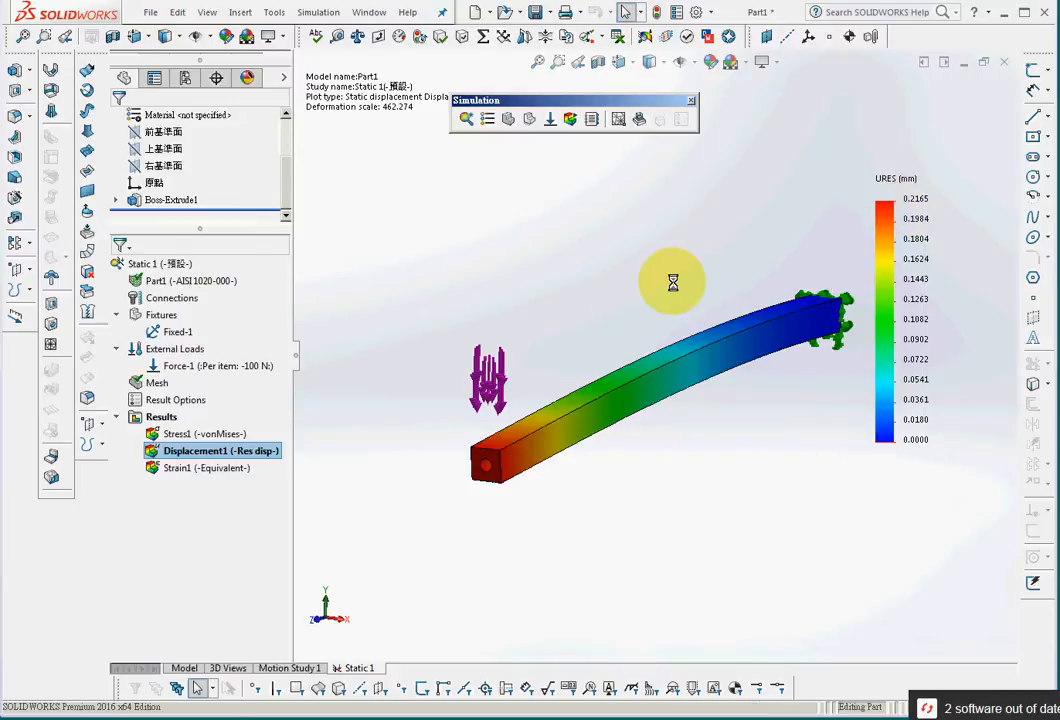
{"action": "left_click", "coordinate": [208, 434]}
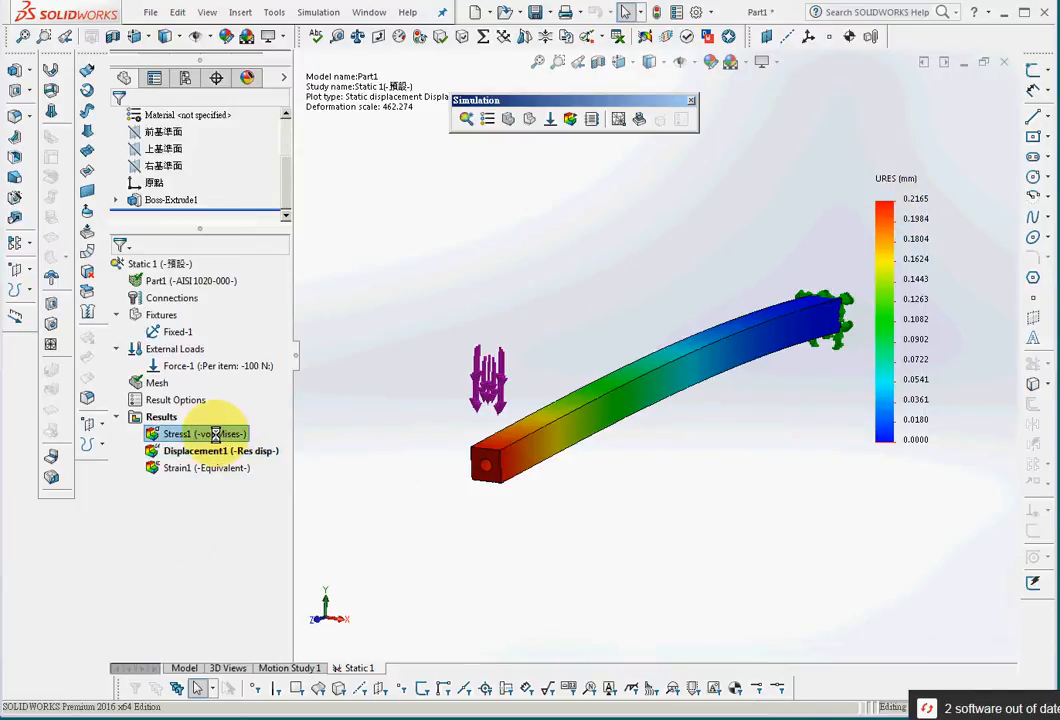
{"action": "left_click", "coordinate": [215, 434]}
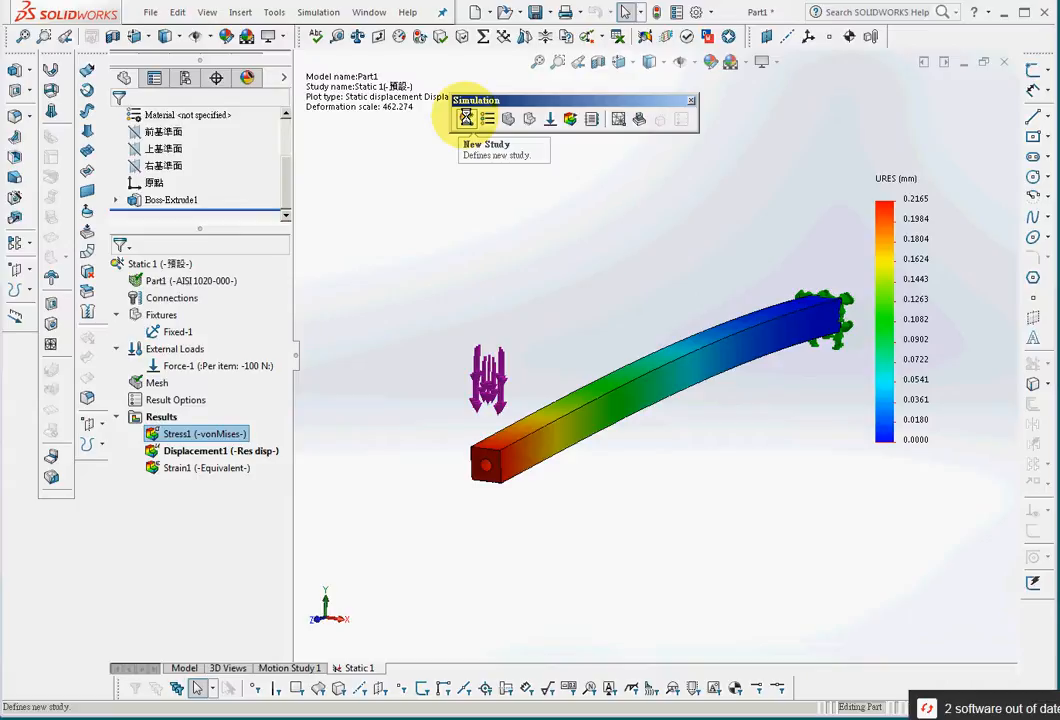
Create a new study of type Design Study for the bar
{"action": "left_click", "coordinate": [465, 118]}
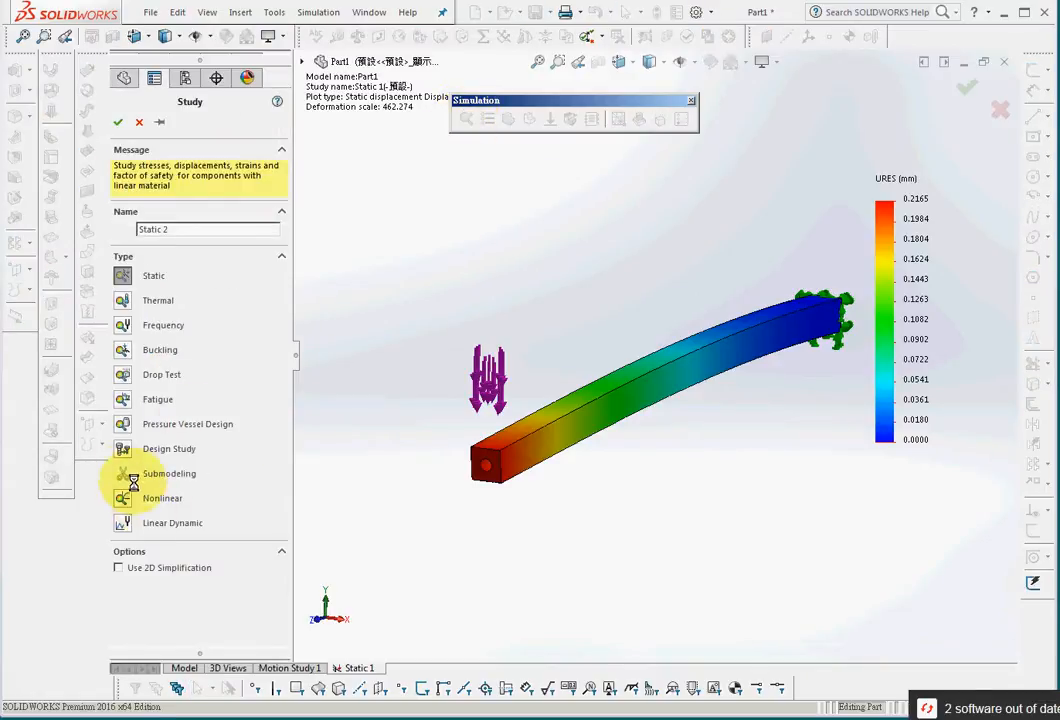
{"action": "left_click", "coordinate": [124, 449]}
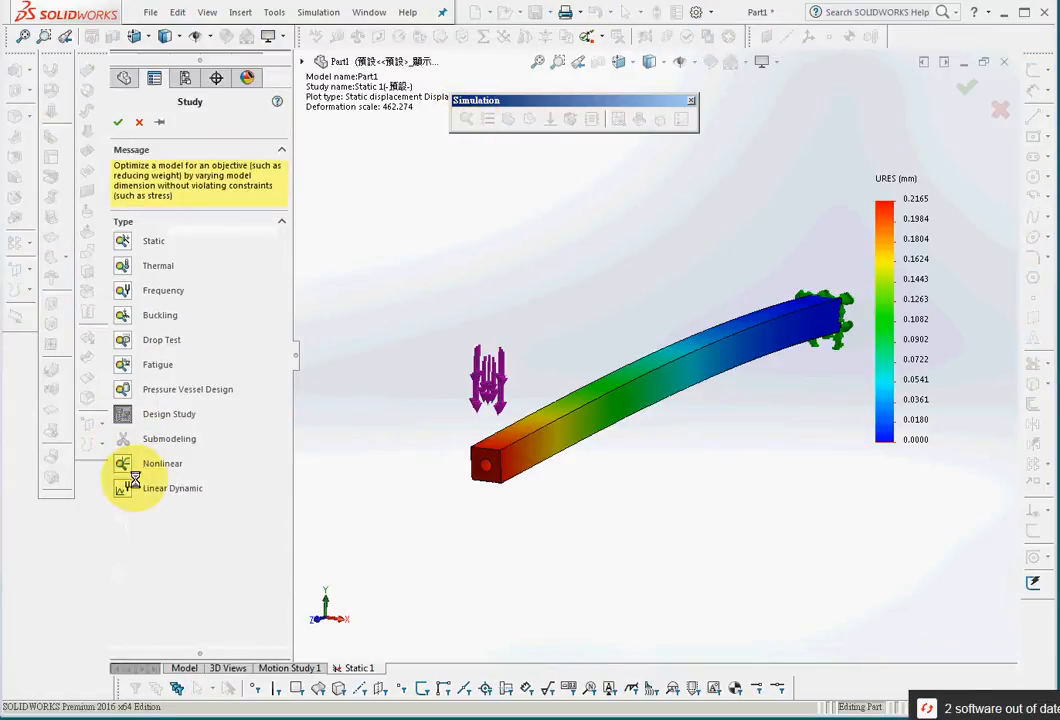
{"action": "left_click", "coordinate": [117, 122]}
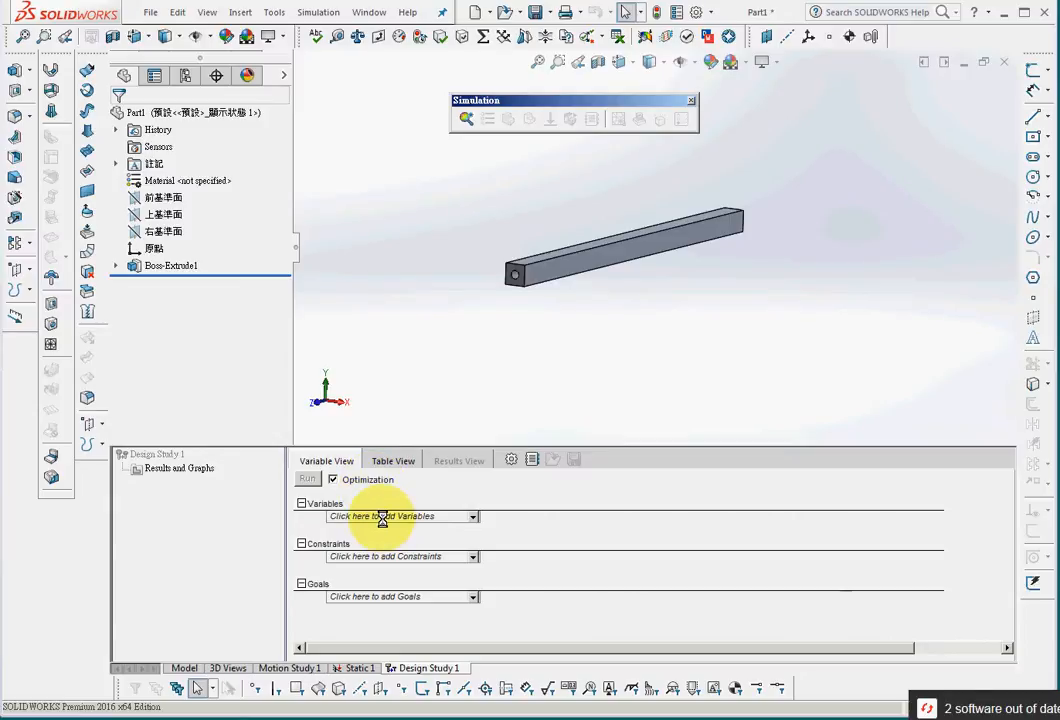
Add a model-dimension parameter named D, linked to the hole's diameter dimension, as a design study variable
{"action": "left_click", "coordinate": [382, 517]}
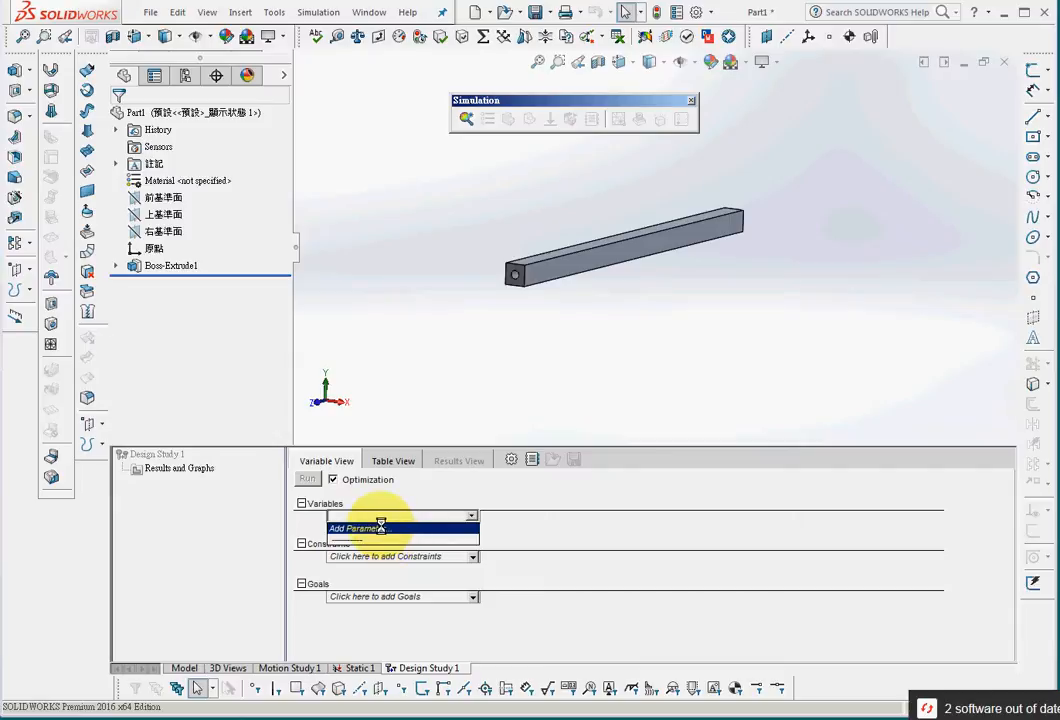
{"action": "left_click", "coordinate": [381, 527]}
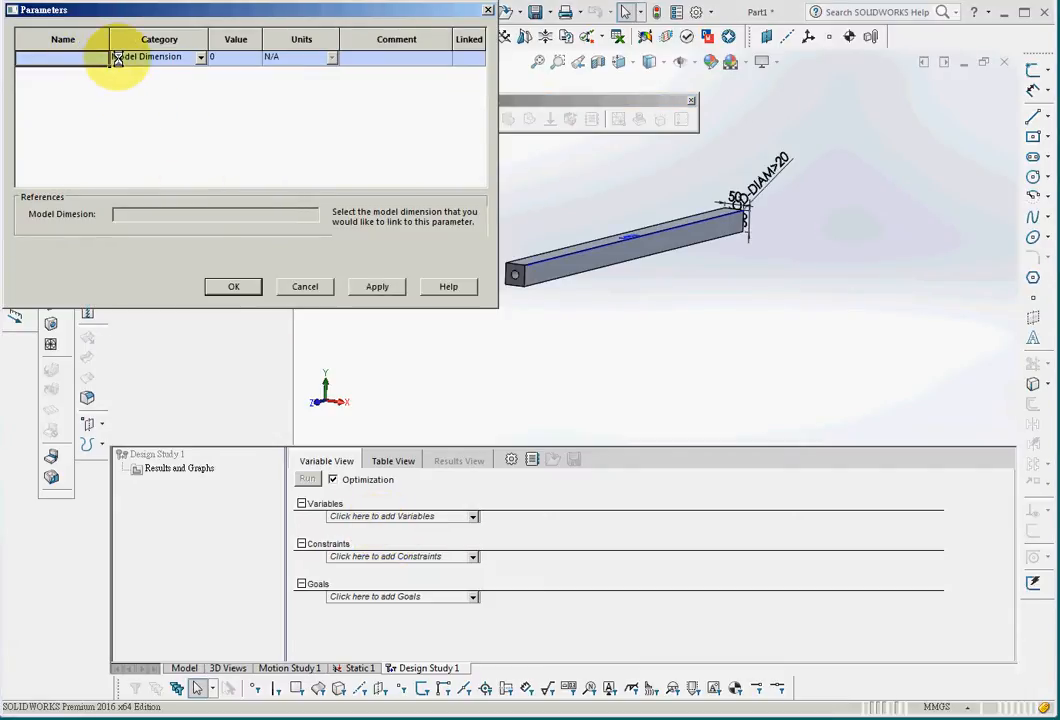
{"action": "left_click", "coordinate": [35, 58]}
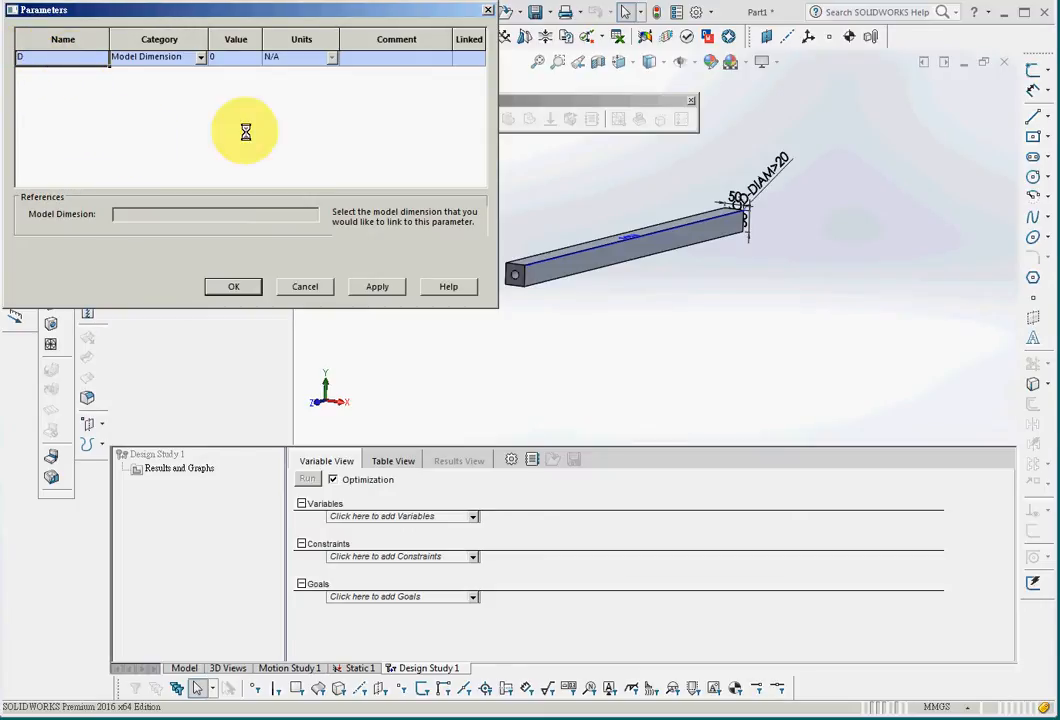
{"action": "left_click", "coordinate": [780, 170]}
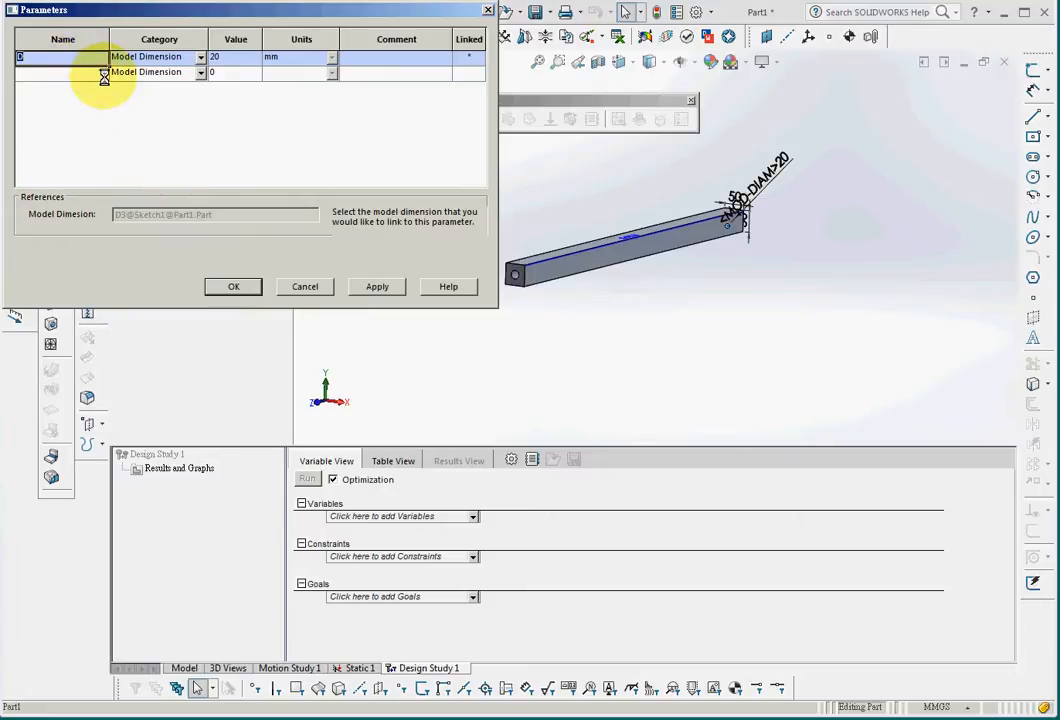
{"action": "left_click", "coordinate": [231, 285]}
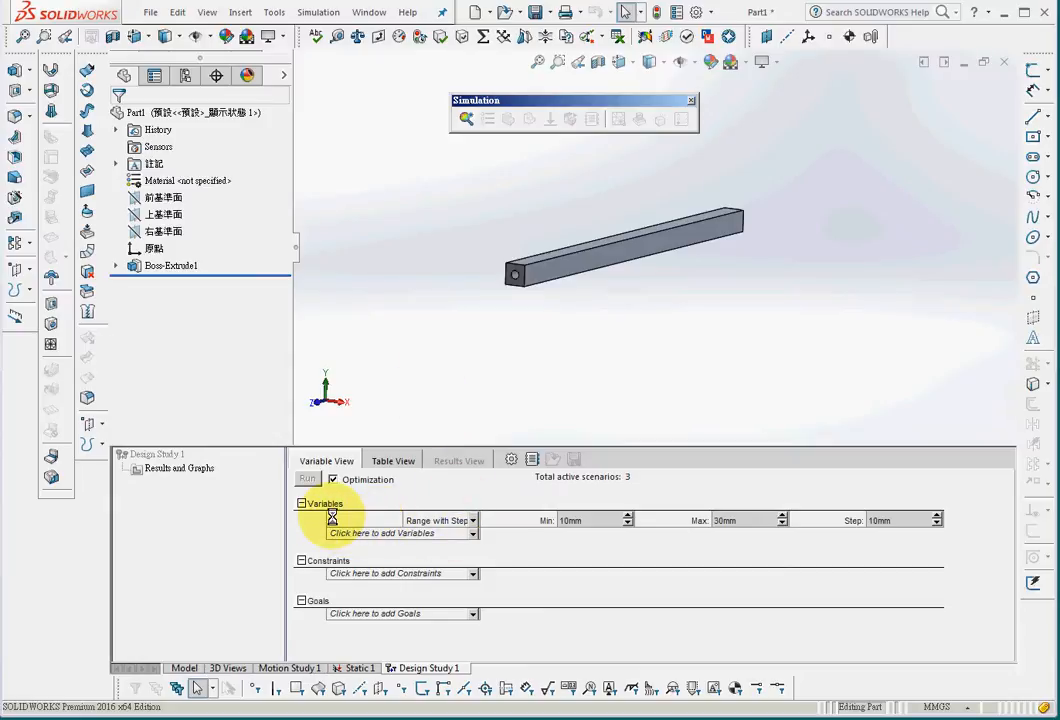
Set variable D to the Range type with a minimum of 20 mm and a maximum of 45 mm
{"action": "left_click", "coordinate": [472, 521]}
{"action": "left_click", "coordinate": [452, 555]}
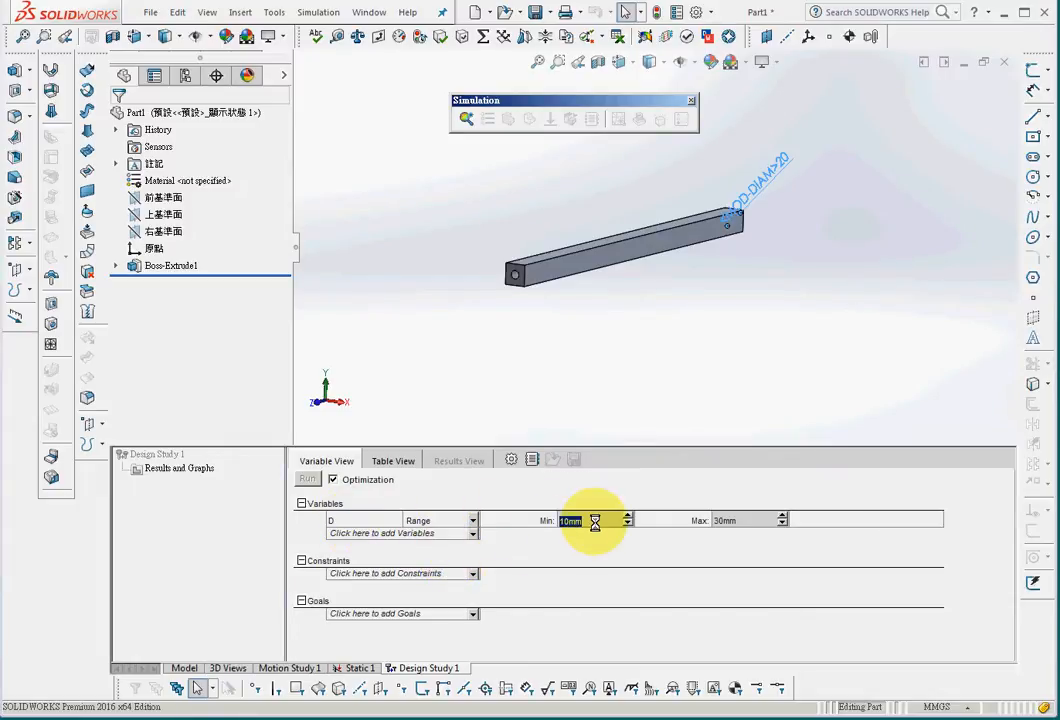
{"action": "type", "text": "2"}
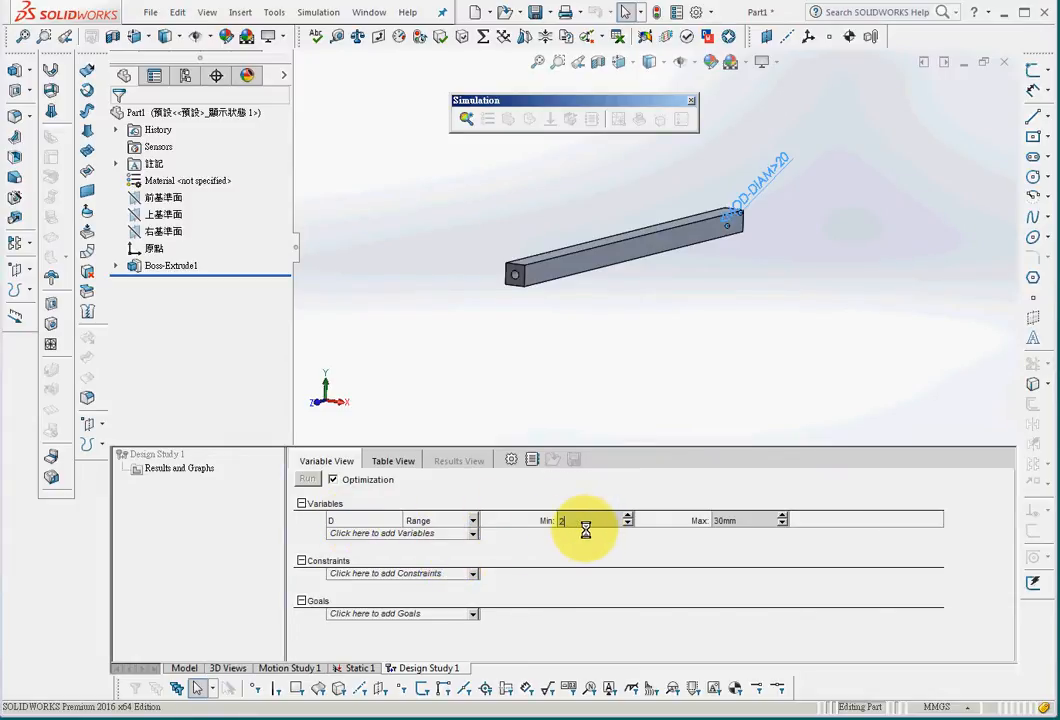
{"action": "type", "text": "0"}
{"action": "left_click", "coordinate": [726, 520]}
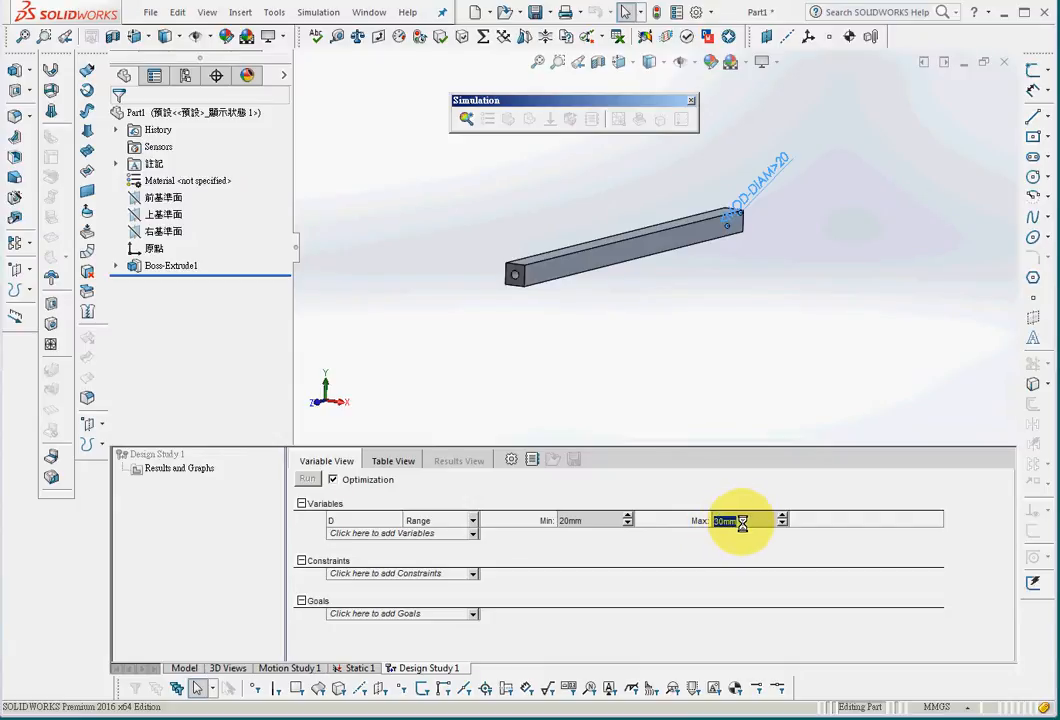
{"action": "type", "text": "45"}
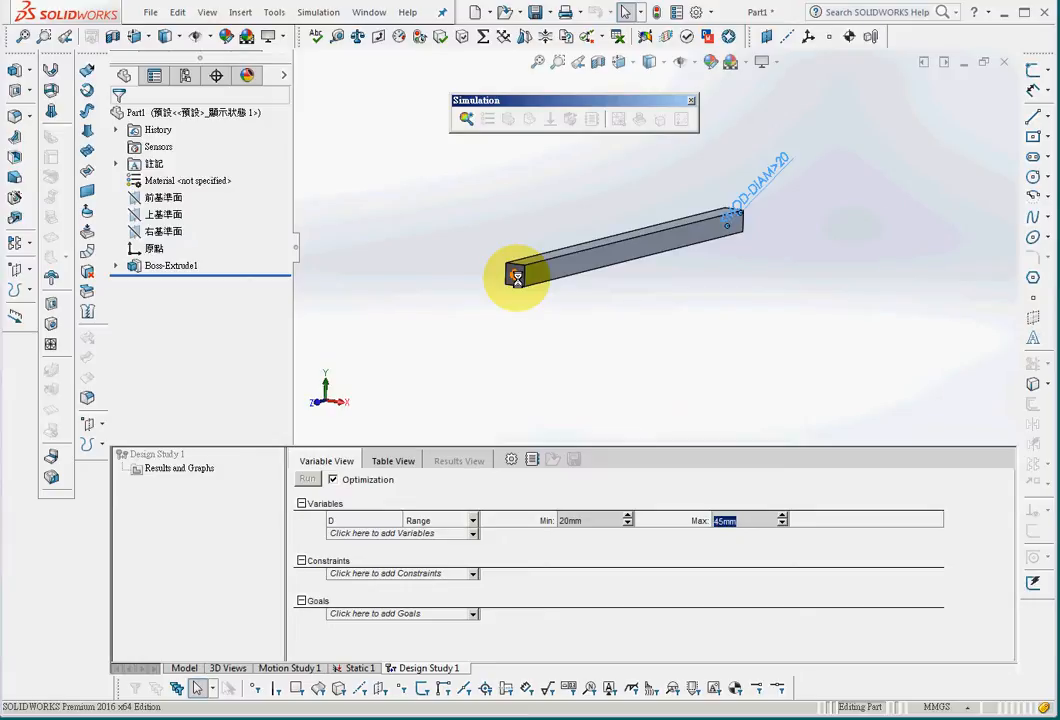
{"action": "left_click", "coordinate": [561, 371]}
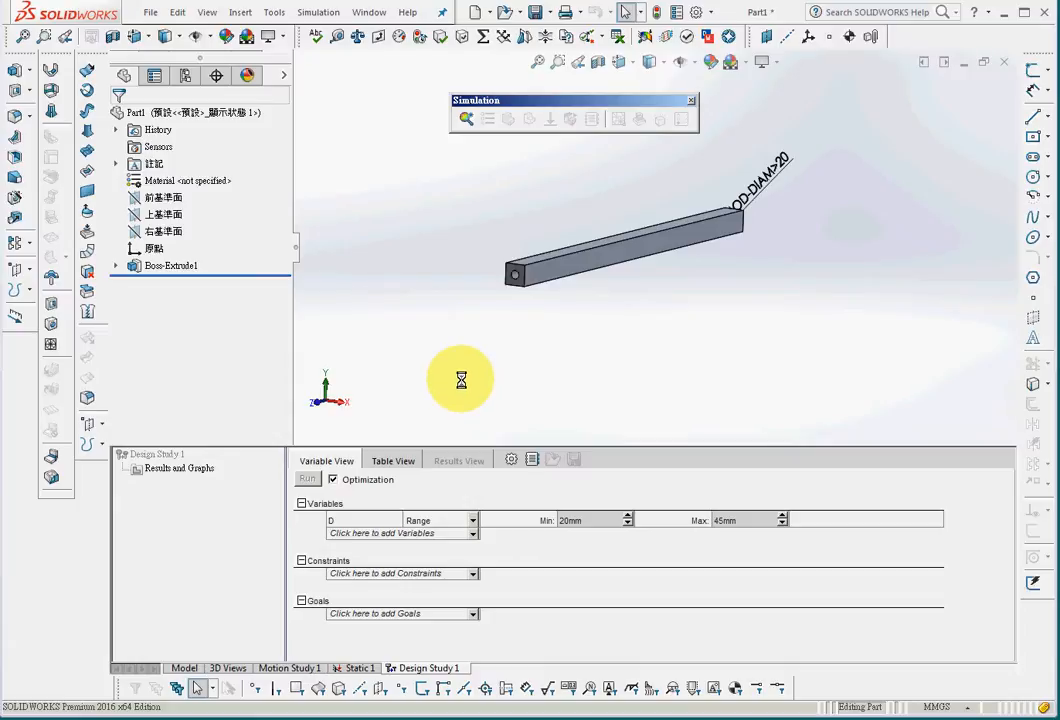
Add a constraint with a Simulation Data sensor for the model's maximum von Mises stress in N/mm^2 (MPa)
{"action": "left_click", "coordinate": [418, 574]}
{"action": "left_click", "coordinate": [420, 583]}
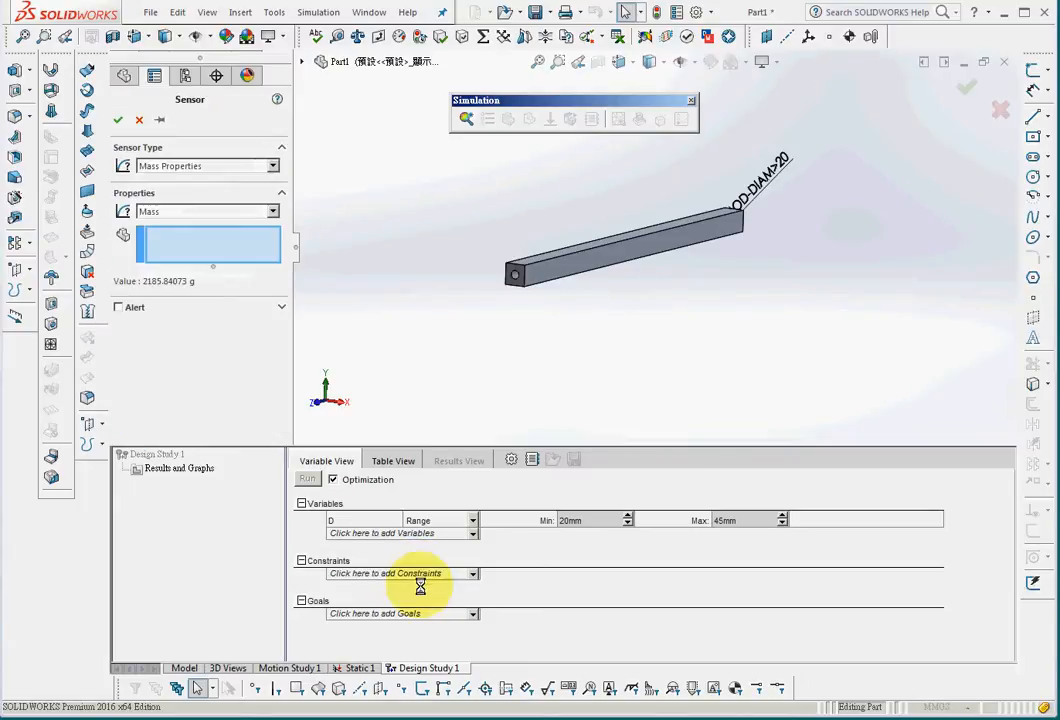
{"action": "left_click", "coordinate": [197, 166]}
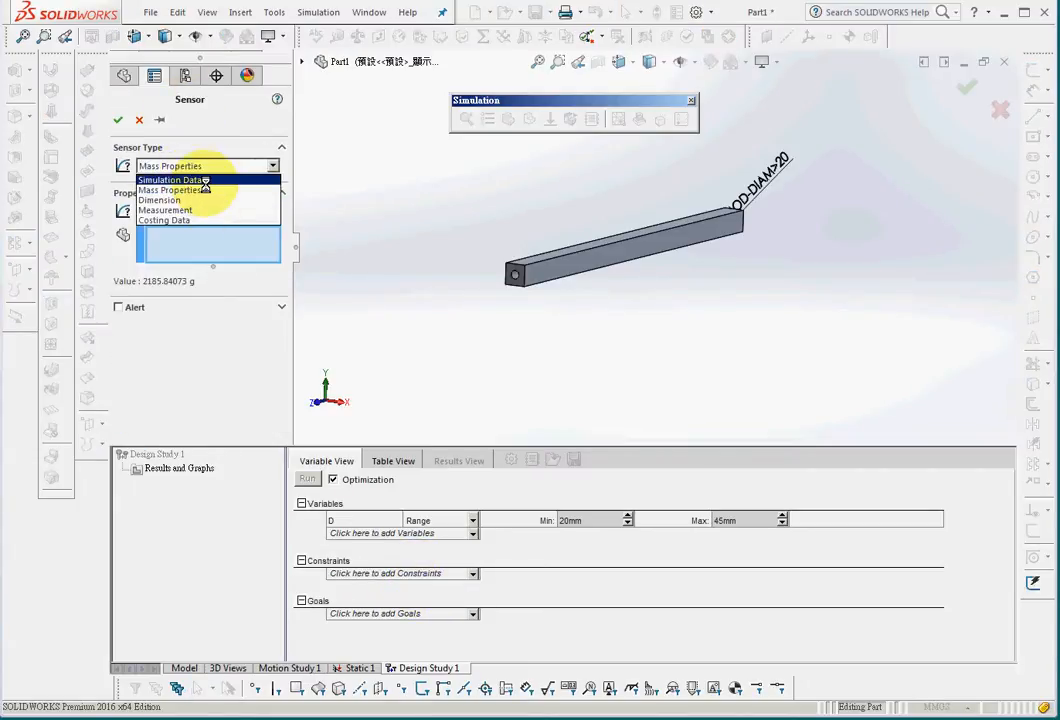
{"action": "left_click", "coordinate": [190, 180]}
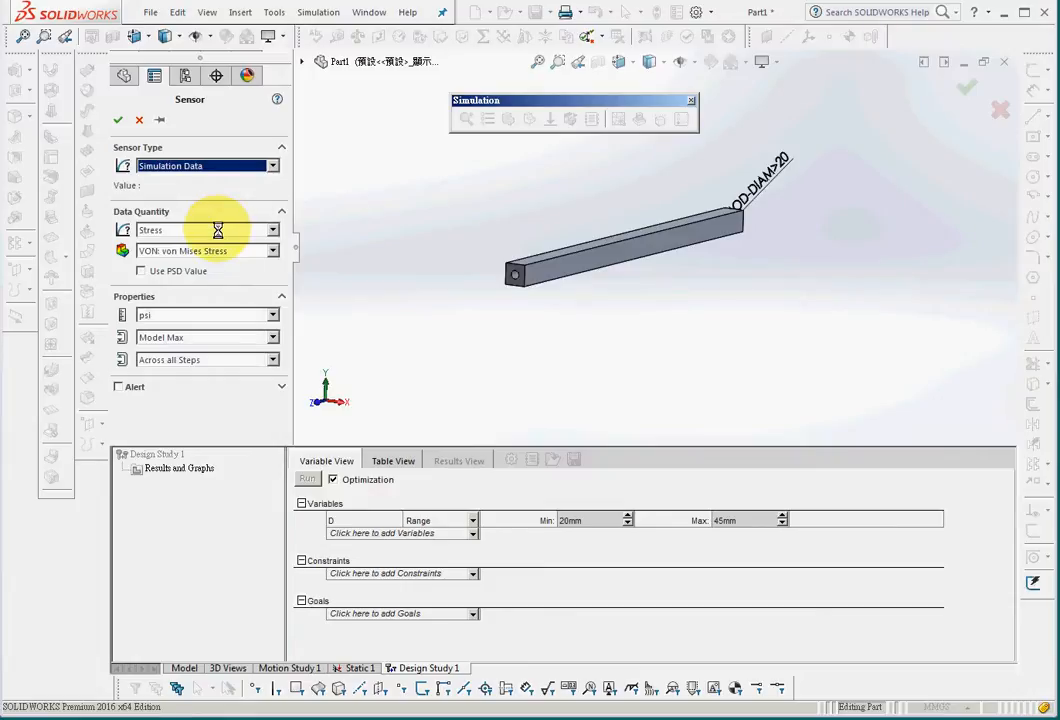
{"action": "left_click", "coordinate": [210, 314]}
{"action": "left_click", "coordinate": [214, 358]}
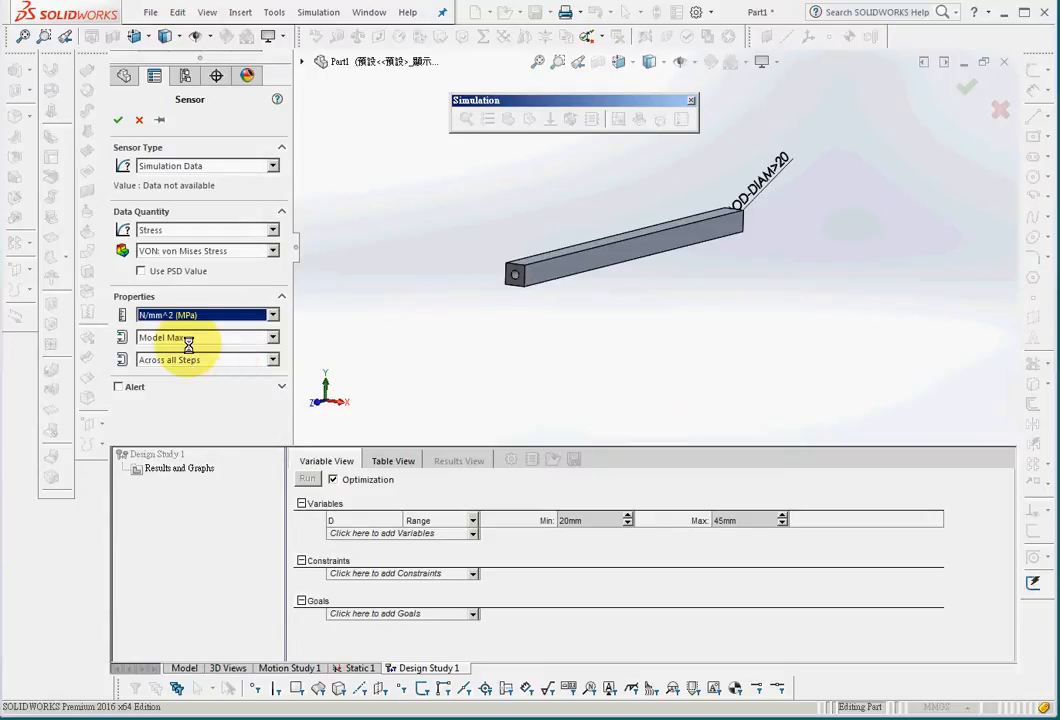
{"action": "left_click", "coordinate": [118, 119]}
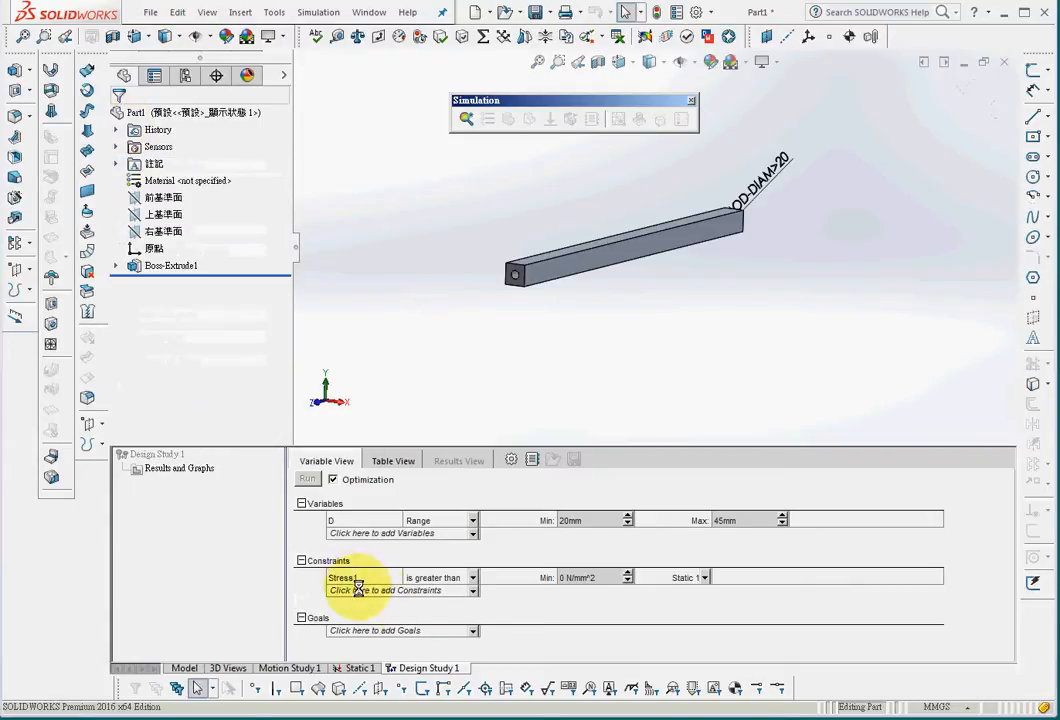
Set the stress constraint to "Is less than" with a maximum of 6 N/mm^2
{"action": "left_click", "coordinate": [472, 578]}
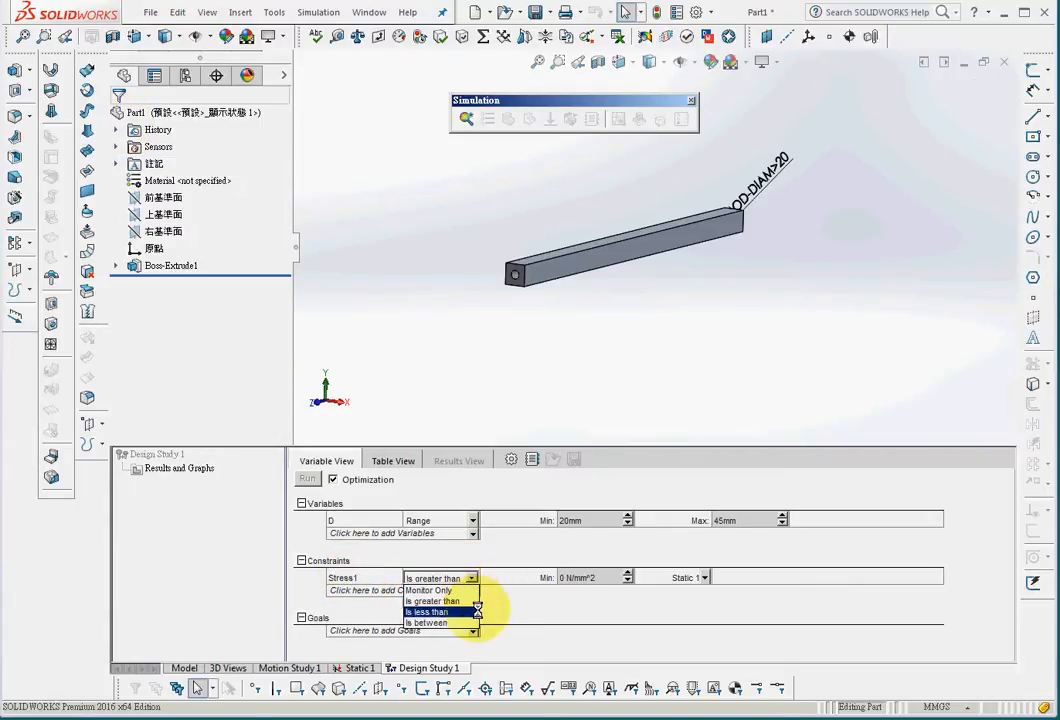
{"action": "left_click", "coordinate": [460, 612]}
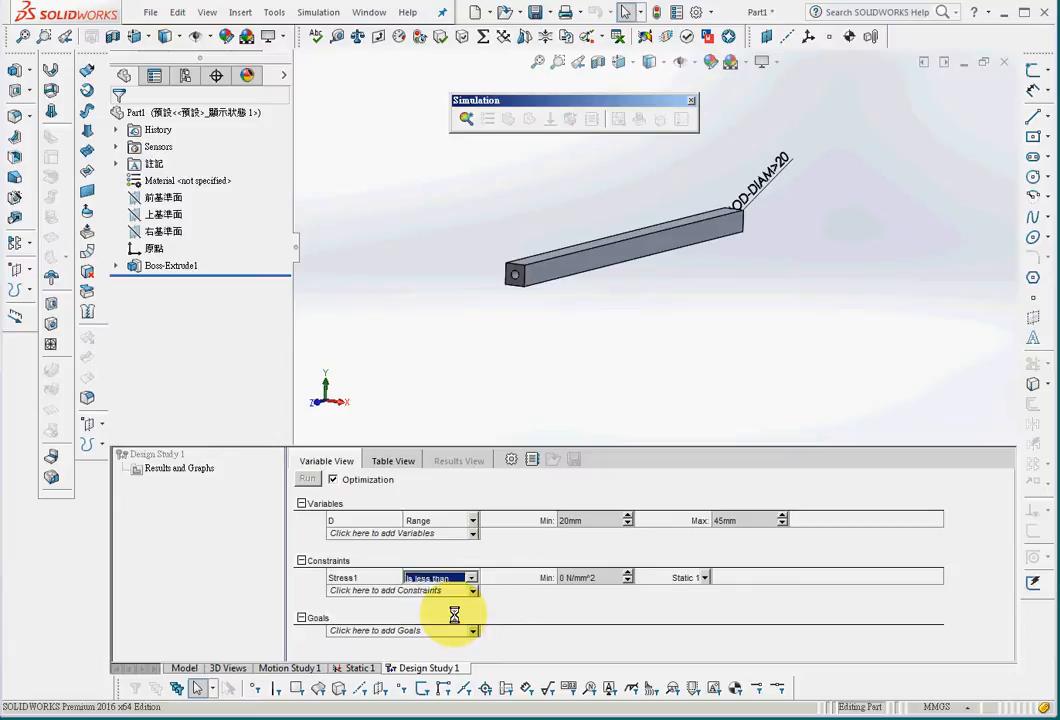
{"action": "left_click", "coordinate": [566, 582]}
{"action": "left_click_drag", "start_coordinate": [565, 581], "coordinate": [528, 587]}
{"action": "type", "text": "6"}
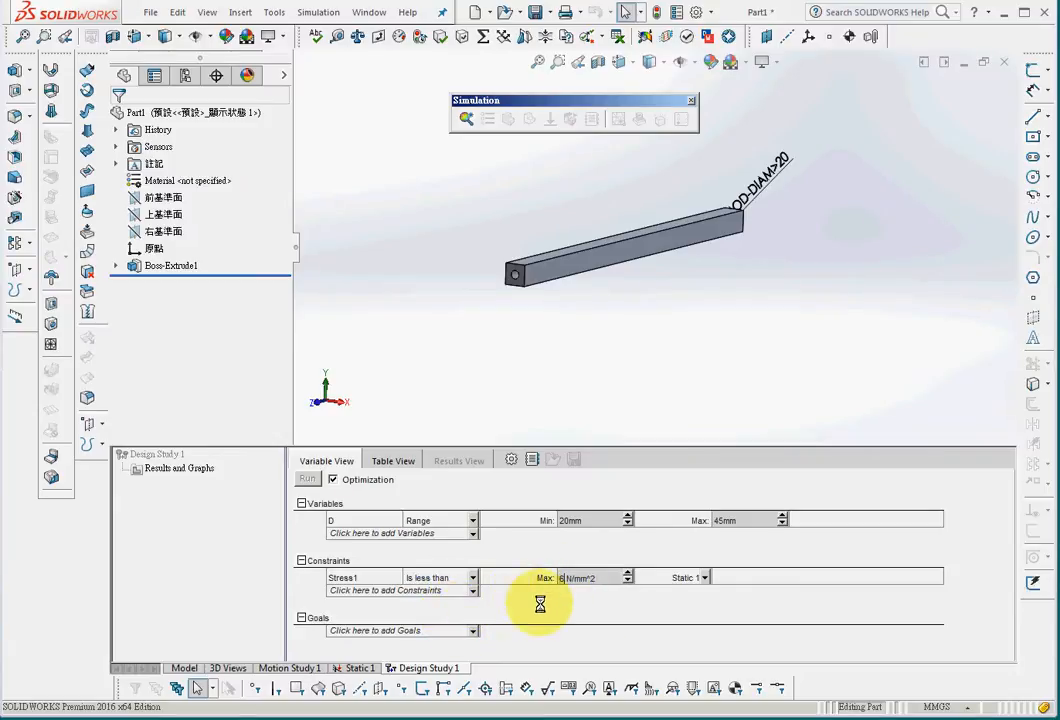
{"action": "left_click", "coordinate": [602, 613]}
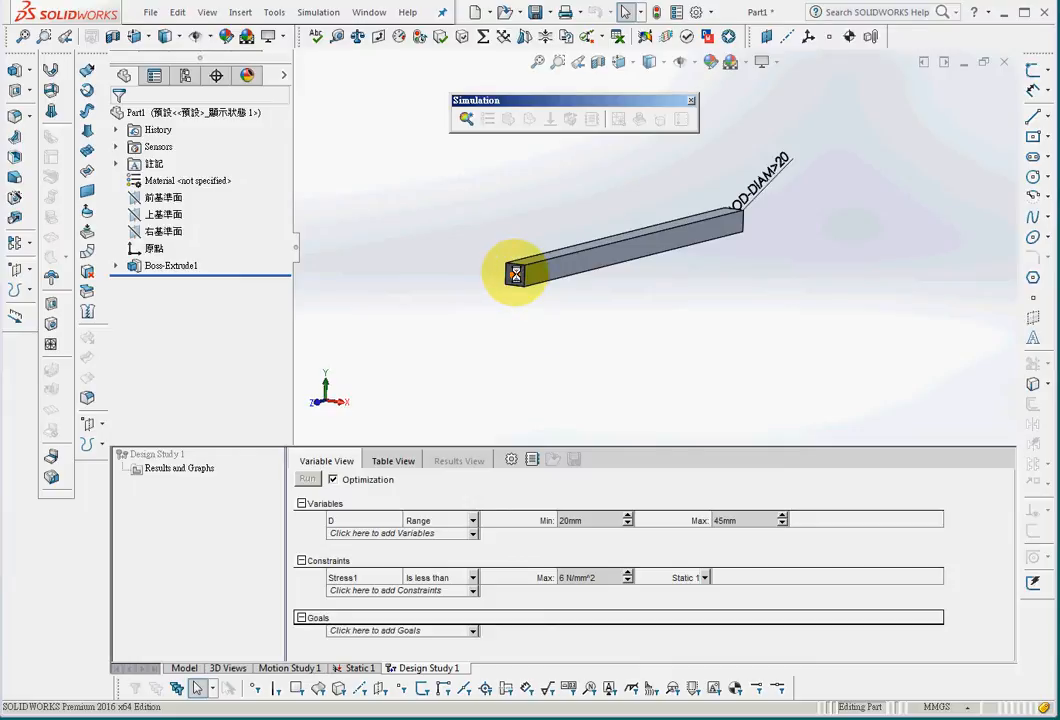
Add a second constraint with a Simulation Data sensor for the maximum resultant displacement (URES) in mm
{"action": "left_click", "coordinate": [429, 590]}
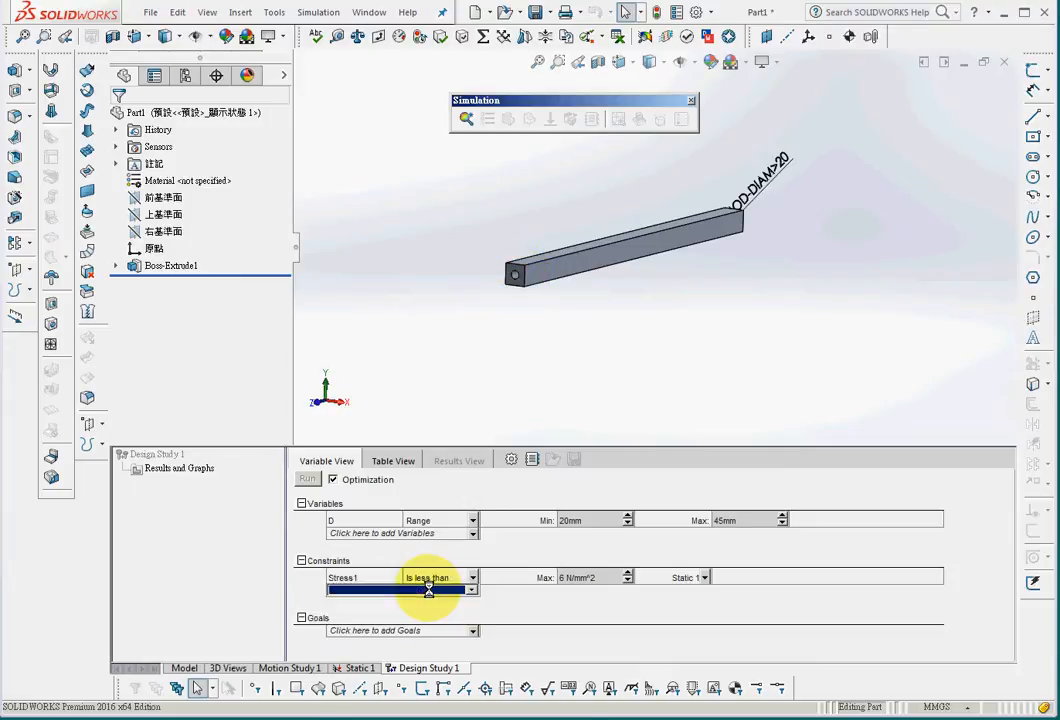
{"action": "left_click", "coordinate": [394, 601]}
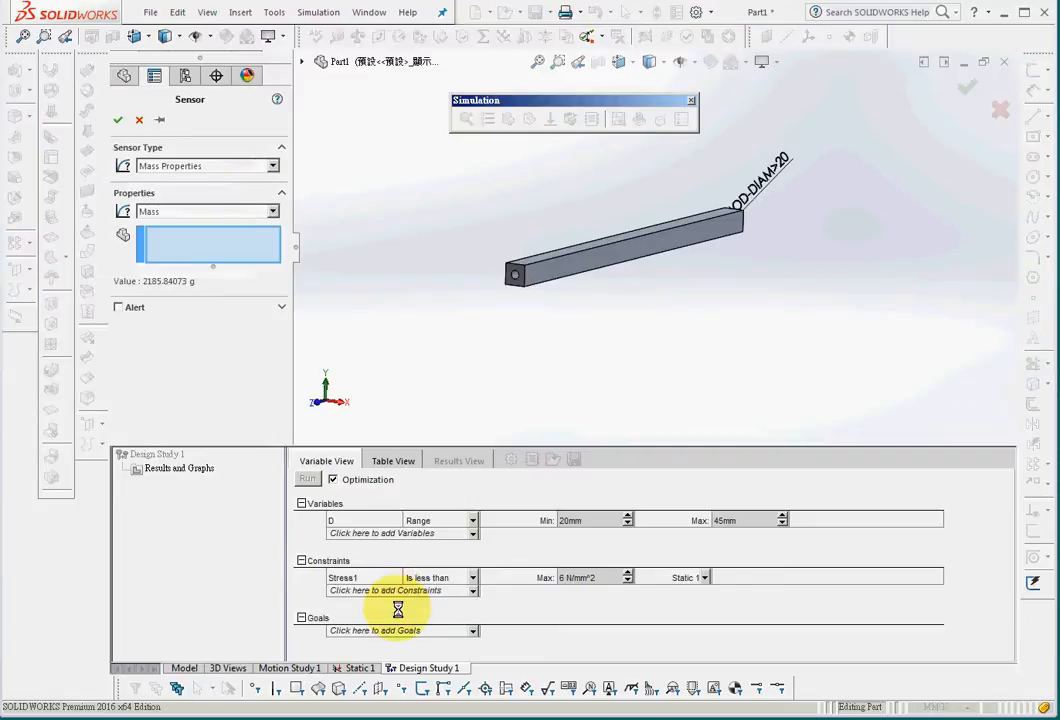
{"action": "left_click", "coordinate": [190, 166]}
{"action": "left_click", "coordinate": [190, 180]}
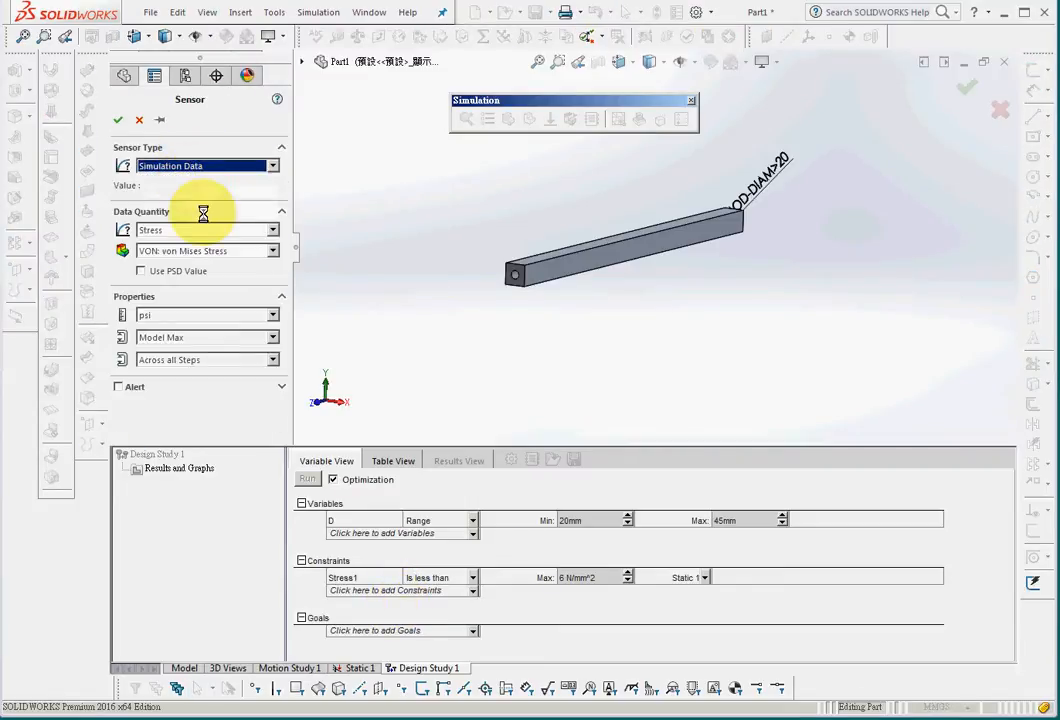
{"action": "left_click", "coordinate": [201, 229]}
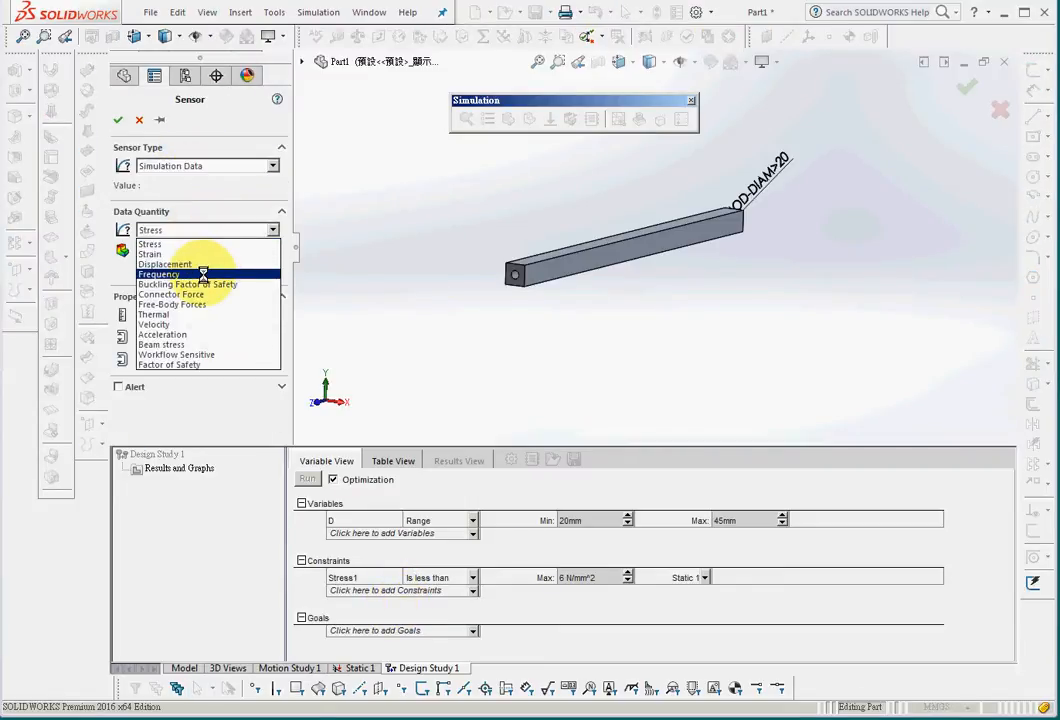
{"action": "left_click", "coordinate": [202, 264]}
{"action": "left_click", "coordinate": [201, 251]}
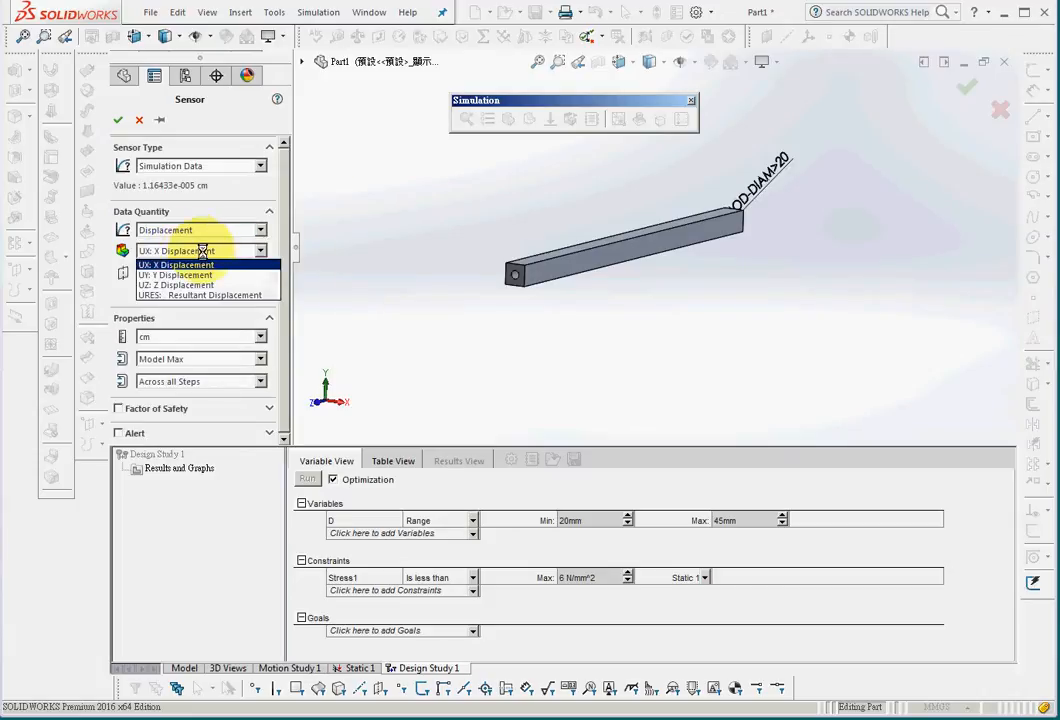
{"action": "left_click", "coordinate": [219, 291]}
{"action": "left_click", "coordinate": [216, 315]}
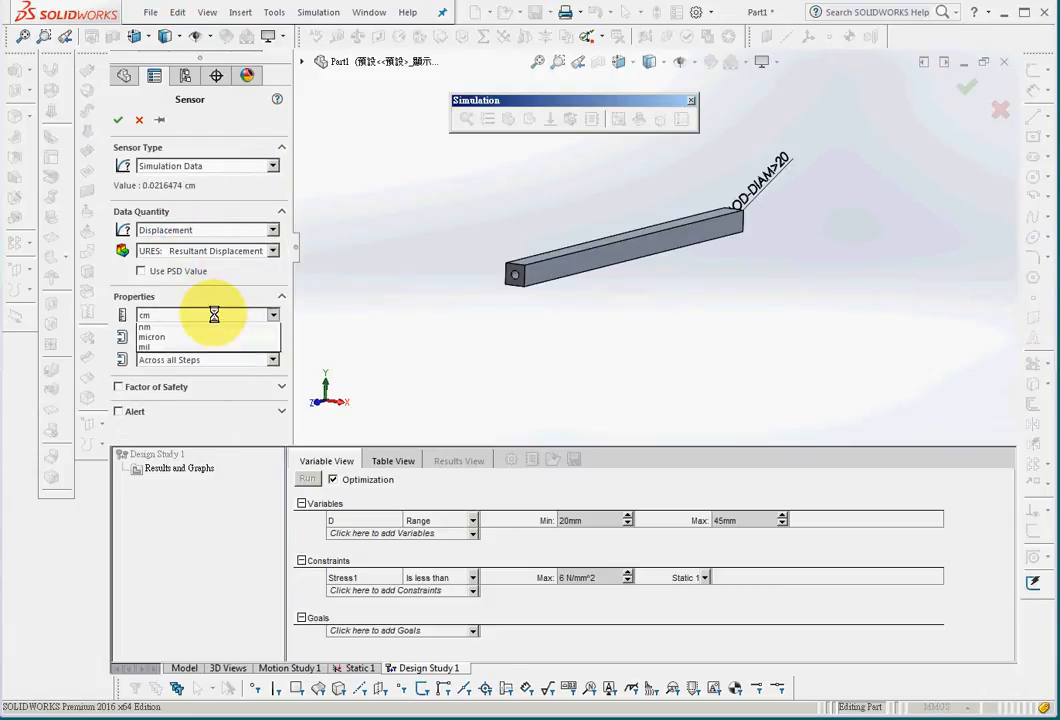
{"action": "left_click", "coordinate": [214, 328]}
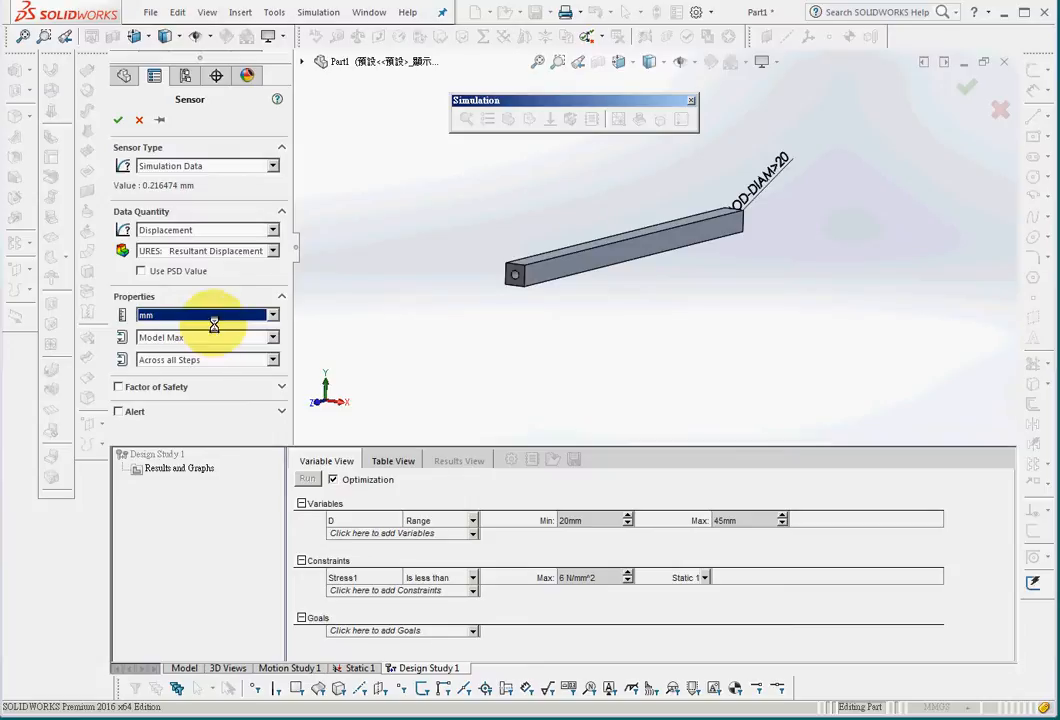
{"action": "left_click", "coordinate": [118, 119]}
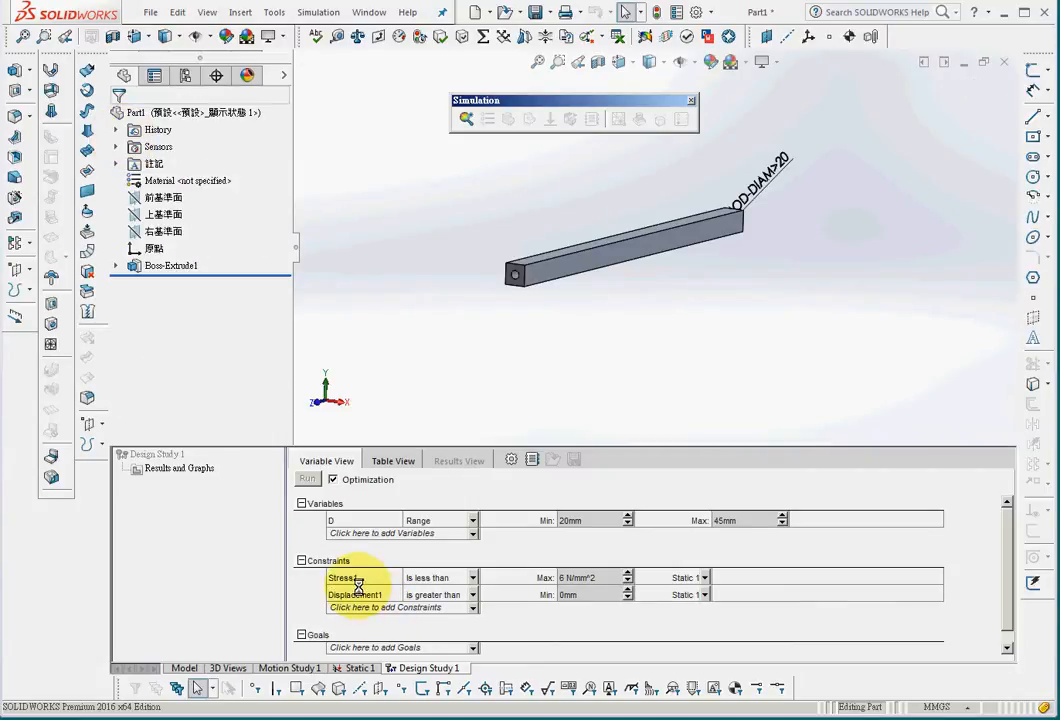
Set the displacement constraint to "Is less than" with a maximum of 0.25 mm
{"action": "left_click", "coordinate": [438, 595]}
{"action": "left_click", "coordinate": [441, 630]}
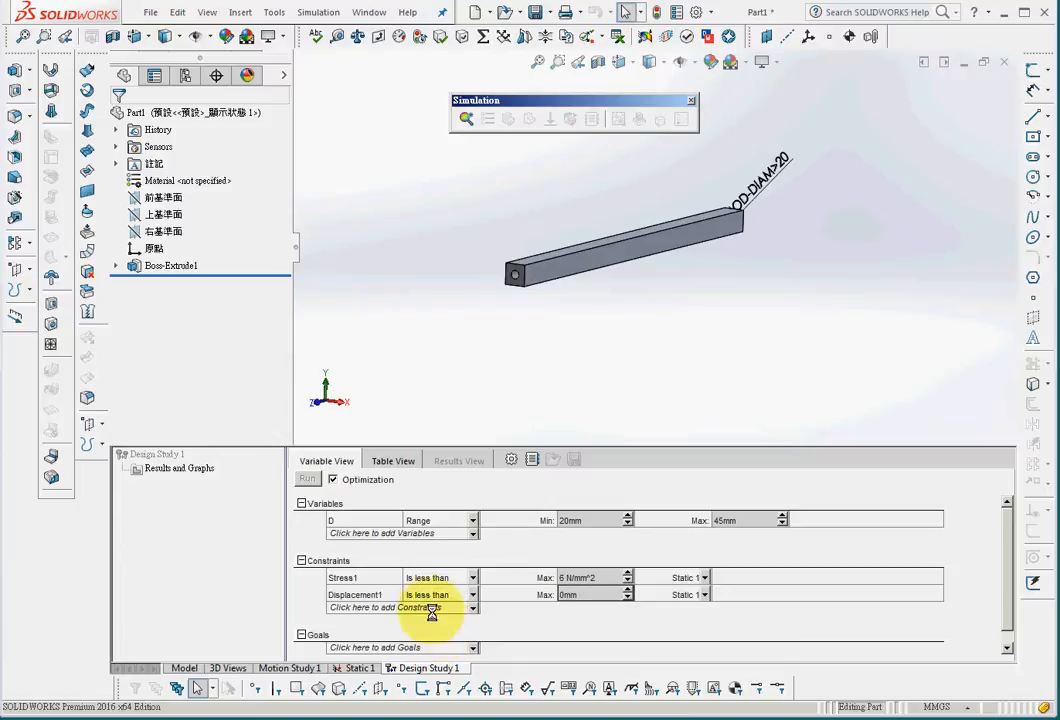
{"action": "left_click", "coordinate": [565, 596]}
{"action": "left_click_drag", "start_coordinate": [564, 599], "coordinate": [550, 598]}
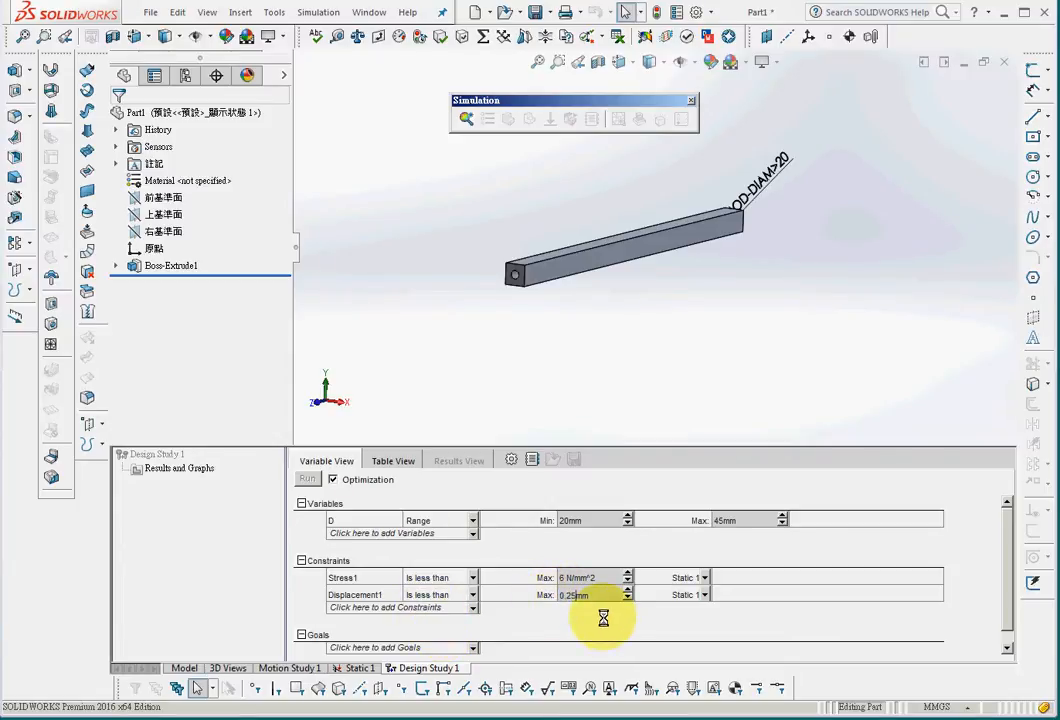
{"action": "type", "text": "5"}
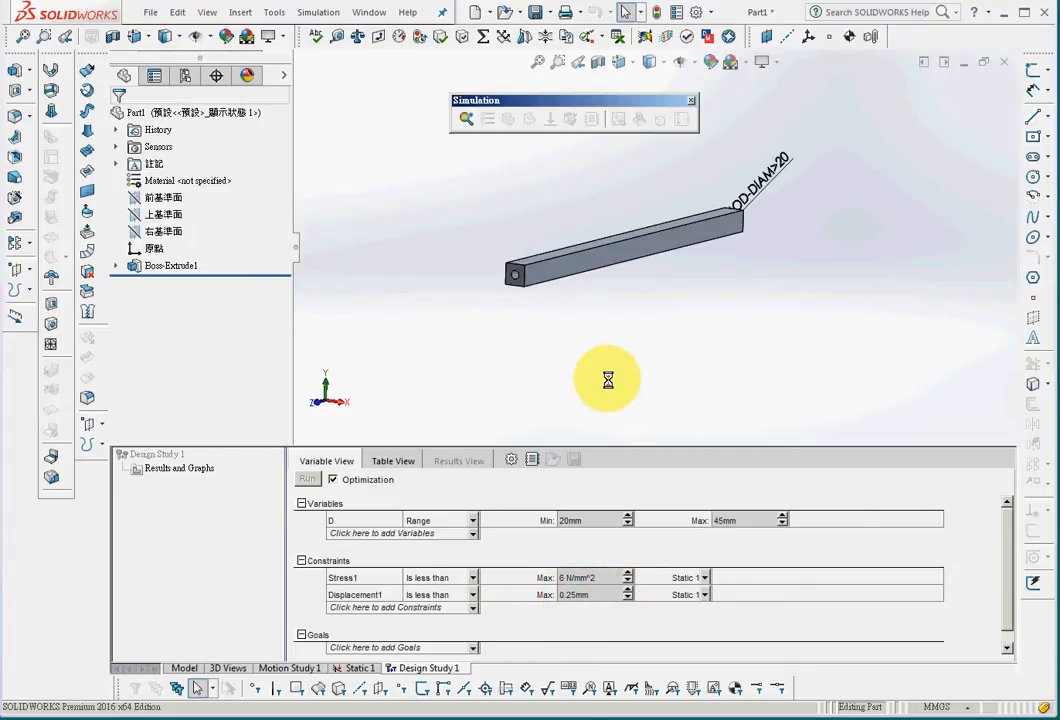
Add a Minimize goal using a Mass Properties volume sensor on the bar body, and run the design study
{"action": "scroll", "coordinate": [1005, 615], "scroll_direction": "down", "scroll_amount": 1}
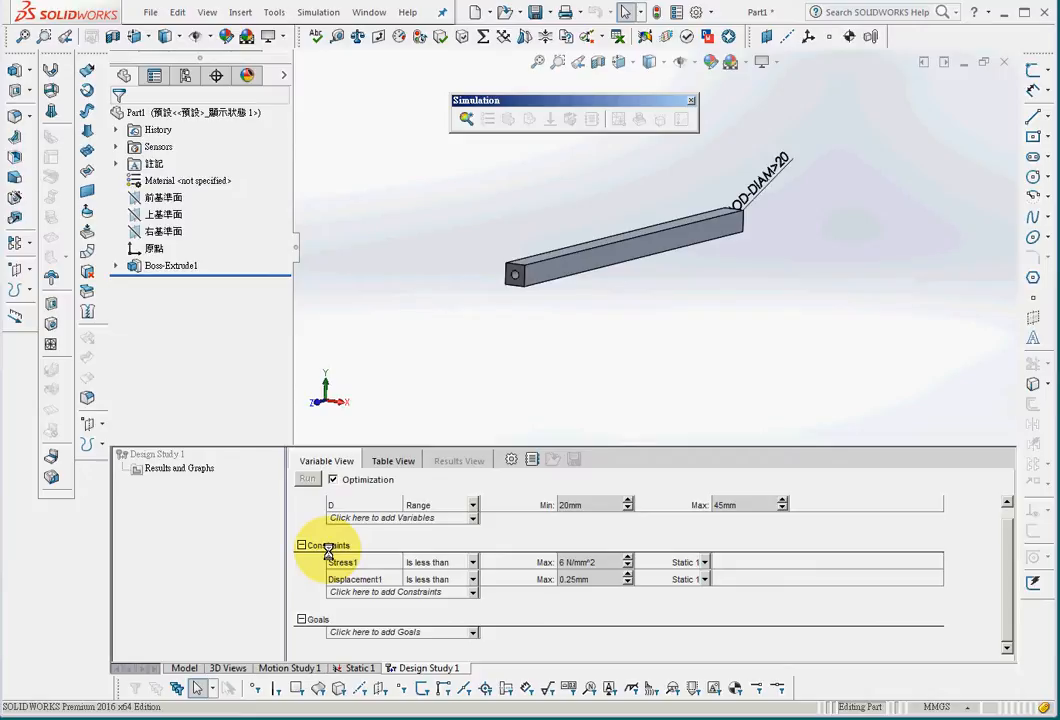
{"action": "left_click", "coordinate": [350, 632]}
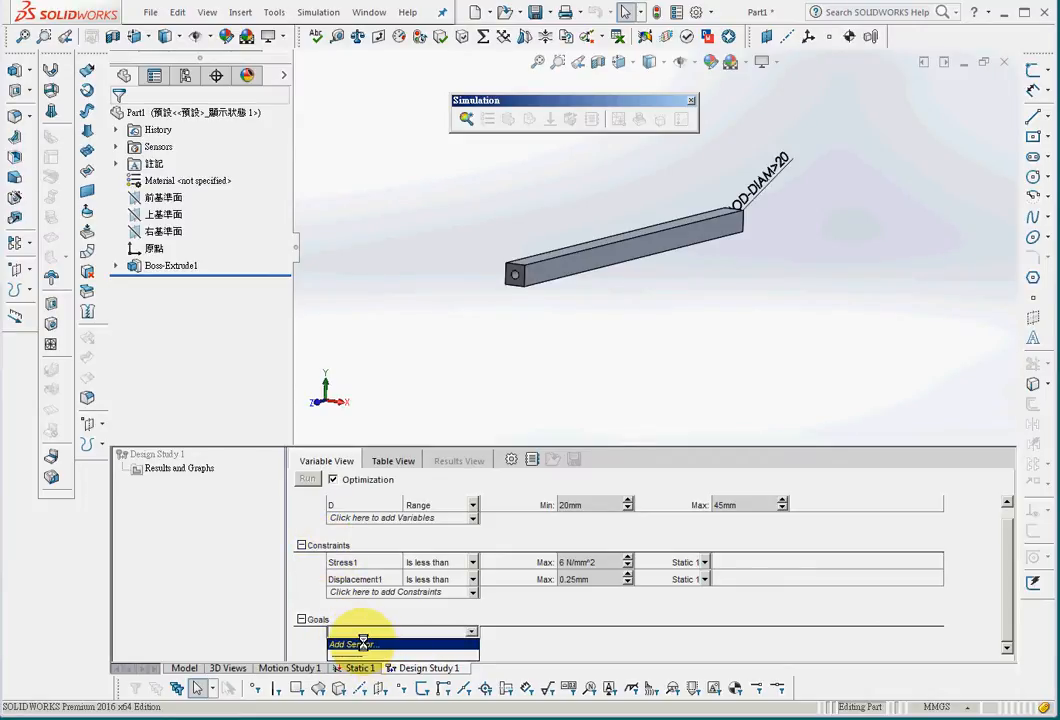
{"action": "left_click", "coordinate": [362, 643]}
{"action": "left_click", "coordinate": [173, 212]}
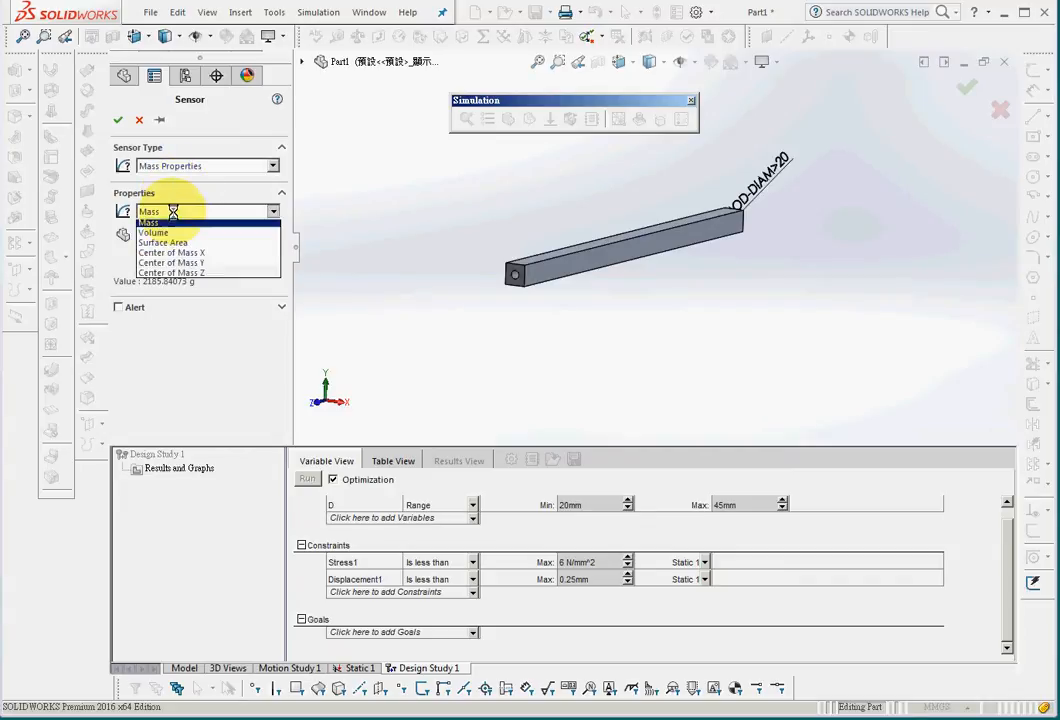
{"action": "left_click", "coordinate": [178, 232]}
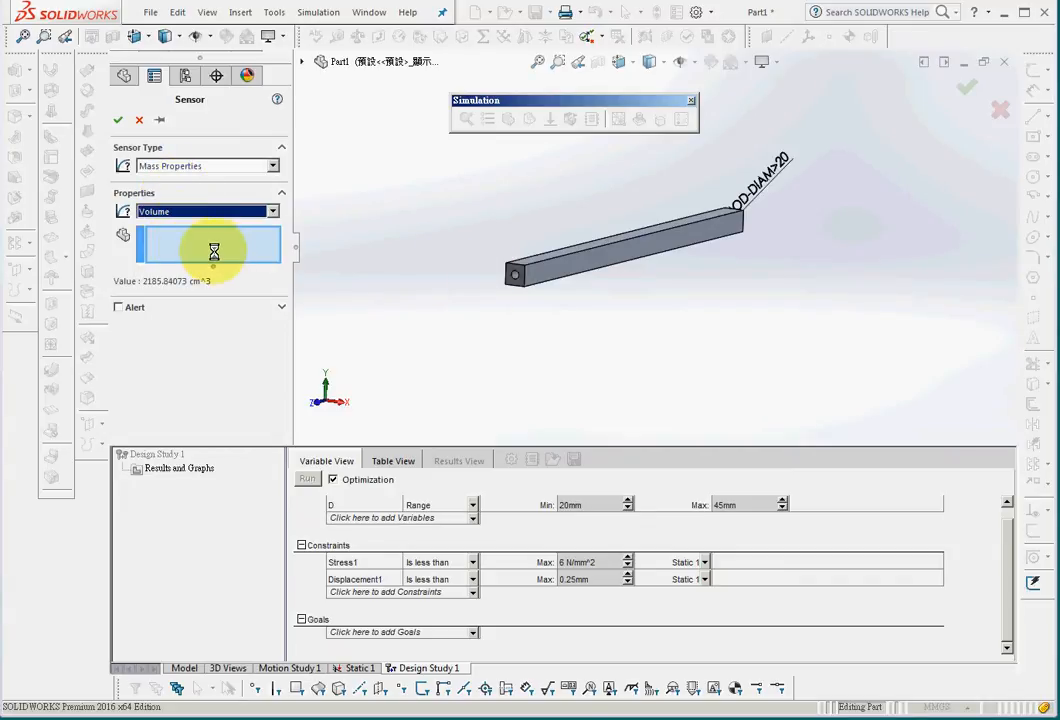
{"action": "left_click", "coordinate": [516, 277]}
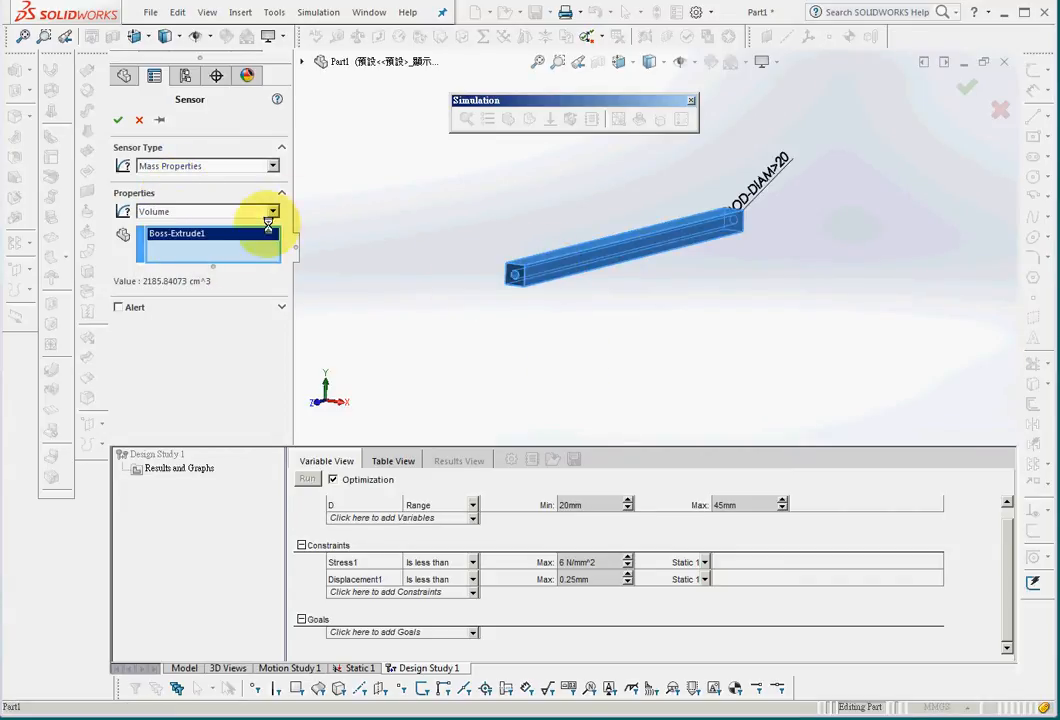
{"action": "left_click", "coordinate": [117, 119]}
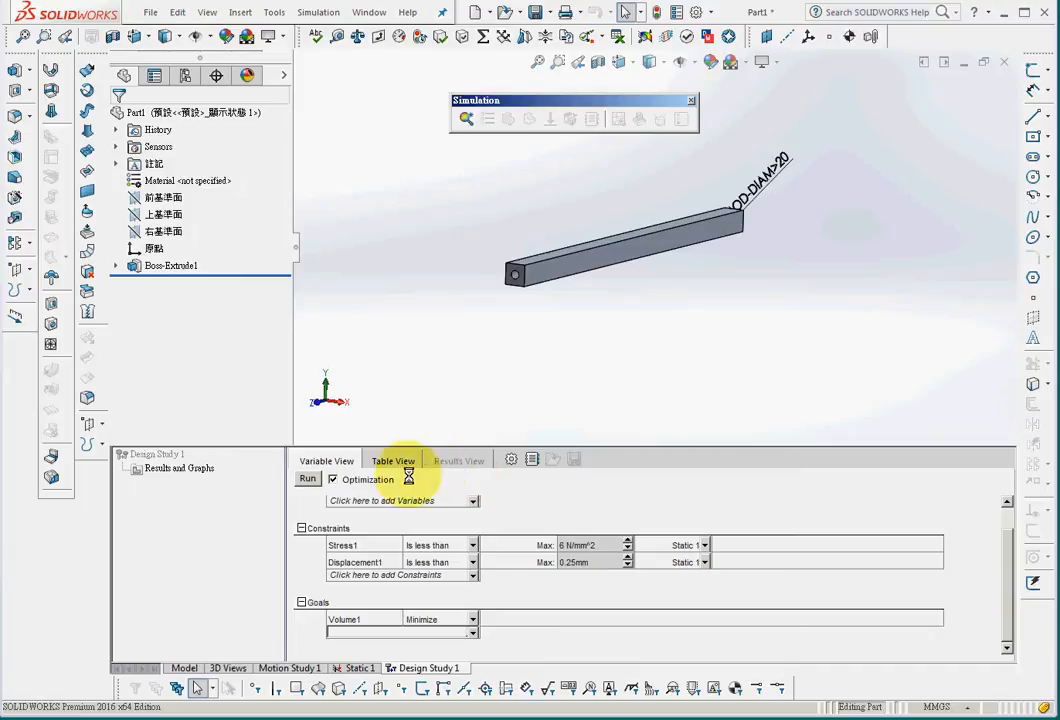
{"action": "left_click", "coordinate": [306, 479]}
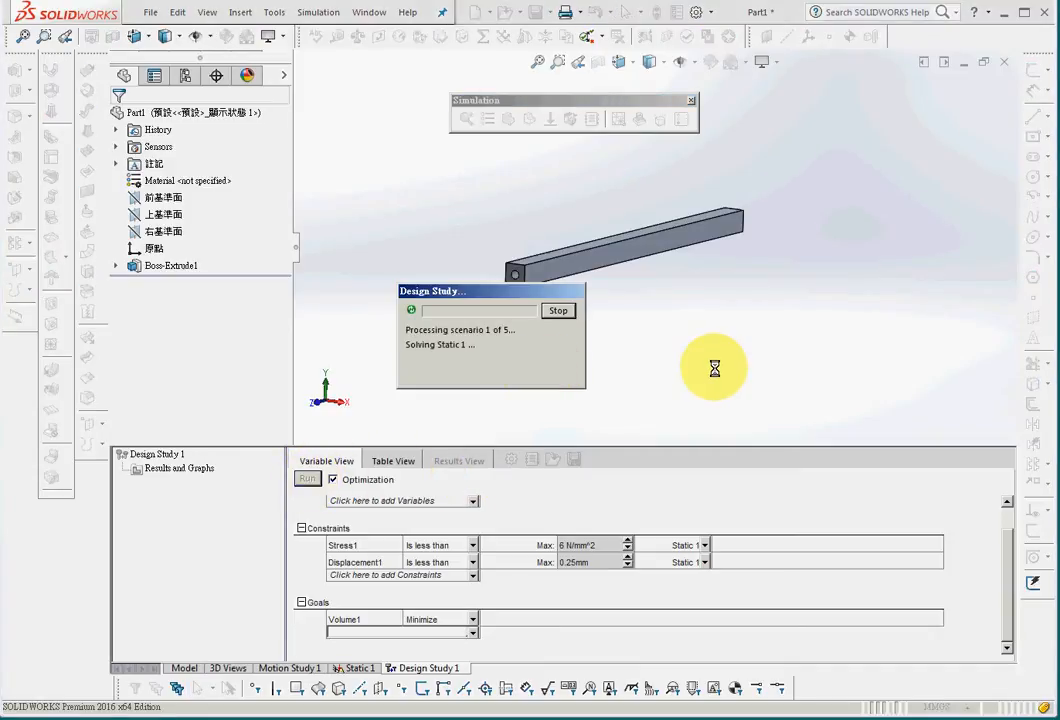